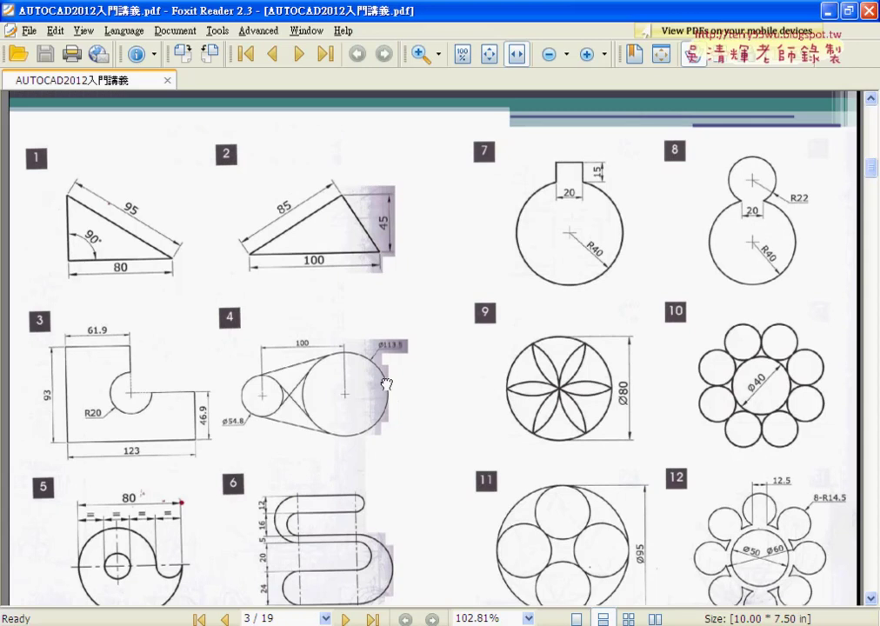
Zoom the lecture PDF to 300% and center triangle figure 1 in the view
{"action": "left_click", "coordinate": [586, 54]}
{"action": "left_click", "coordinate": [586, 55]}
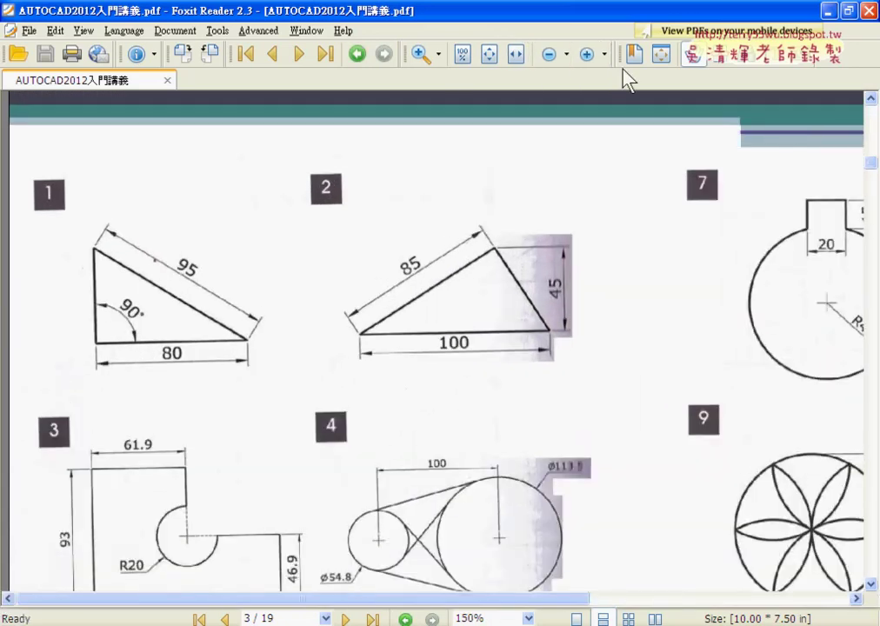
{"action": "left_click", "coordinate": [586, 55]}
{"action": "left_click", "coordinate": [586, 55]}
{"action": "left_click_drag", "start_coordinate": [512, 217], "coordinate": [510, 225]}
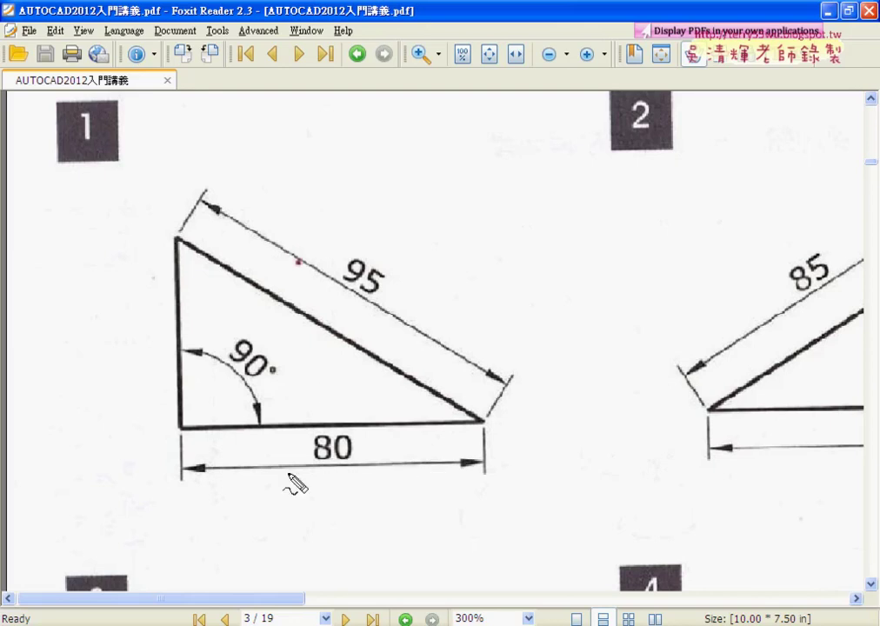
Underline the triangle's base in red and circle its 80 dimension
{"action": "left_click_drag", "start_coordinate": [182, 427], "coordinate": [471, 427]}
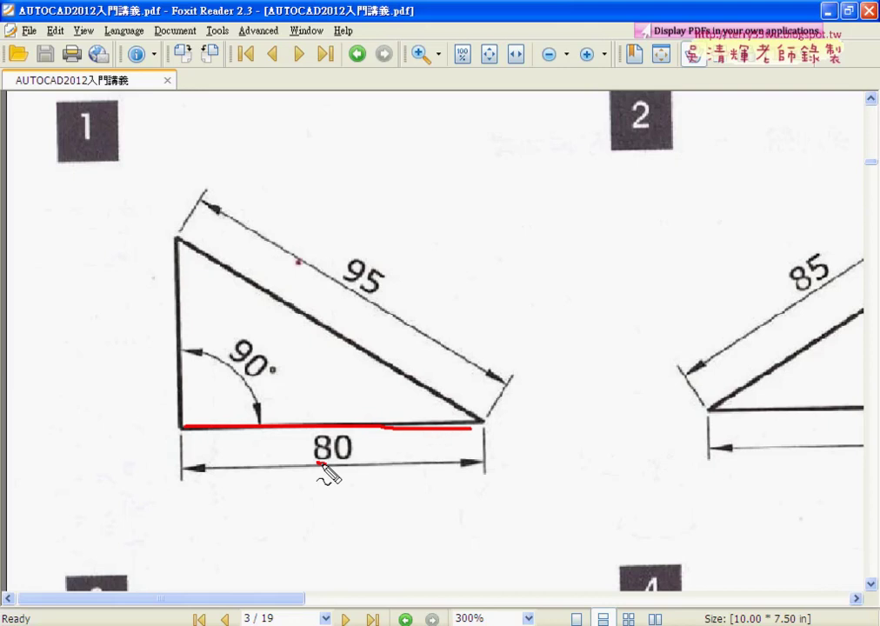
{"action": "left_click_drag", "start_coordinate": [324, 466], "coordinate": [348, 468]}
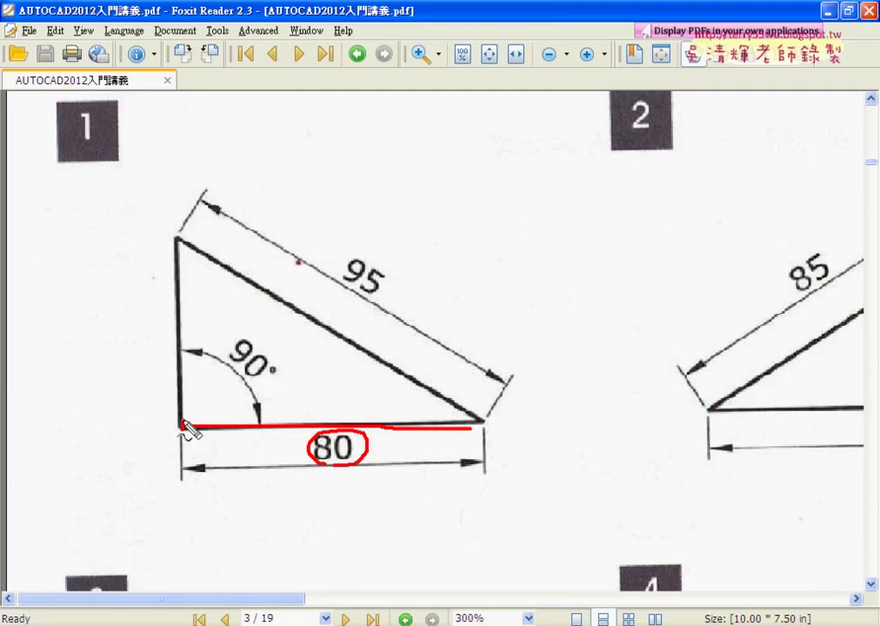
{"action": "mouse_move", "coordinate": [184, 427]}
{"action": "left_mouse_down"}
{"action": "mouse_move", "coordinate": [479, 426]}
{"action": "mouse_move", "coordinate": [484, 440]}
{"action": "left_mouse_up"}
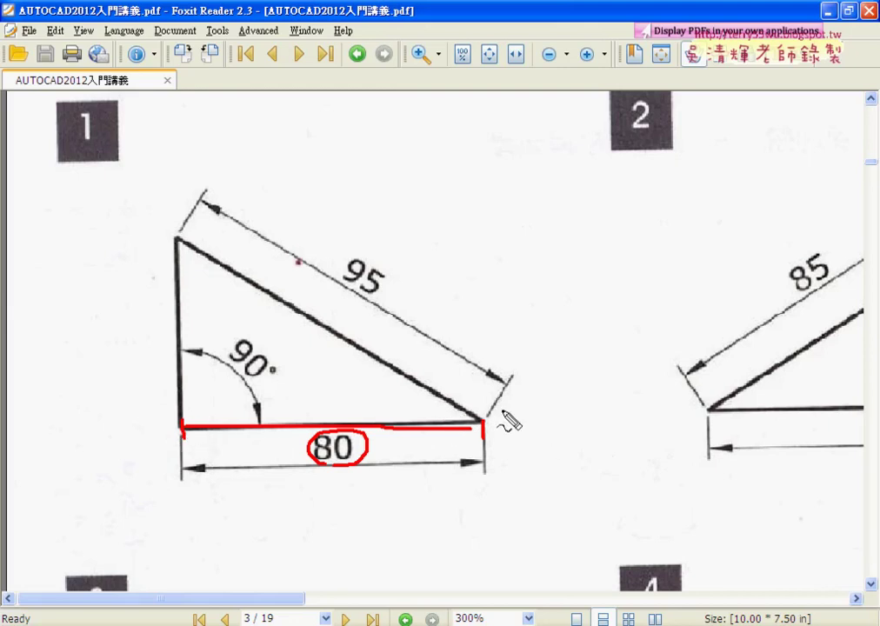
Circle the 95 dimension, then mark the vertical side with a red '?' and a right-angle symbol
{"action": "mouse_move", "coordinate": [340, 281]}
{"action": "left_mouse_down"}
{"action": "mouse_move", "coordinate": [372, 253]}
{"action": "mouse_move", "coordinate": [383, 314]}
{"action": "left_mouse_up"}
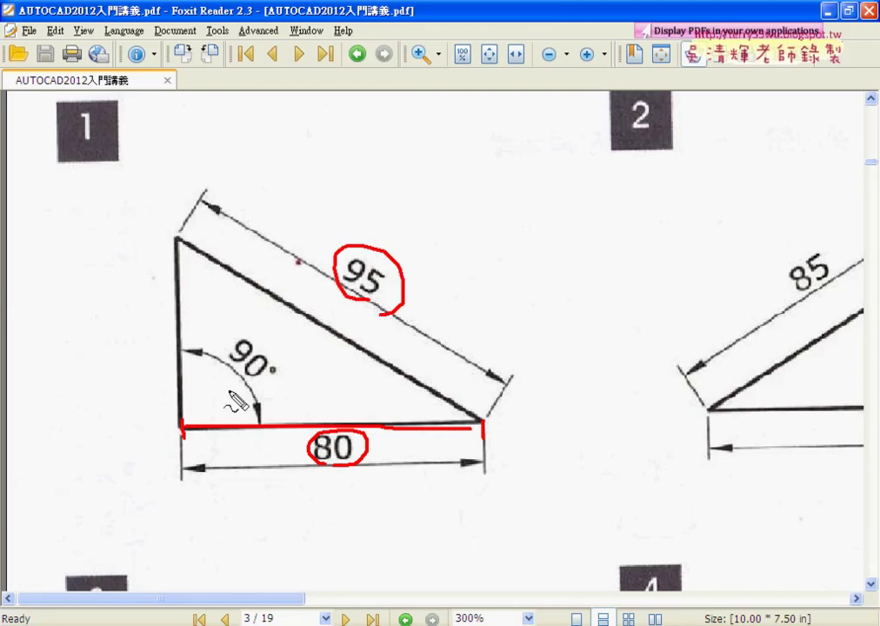
{"action": "left_click_drag", "start_coordinate": [149, 407], "coordinate": [181, 428]}
{"action": "left_click_drag", "start_coordinate": [176, 242], "coordinate": [145, 285]}
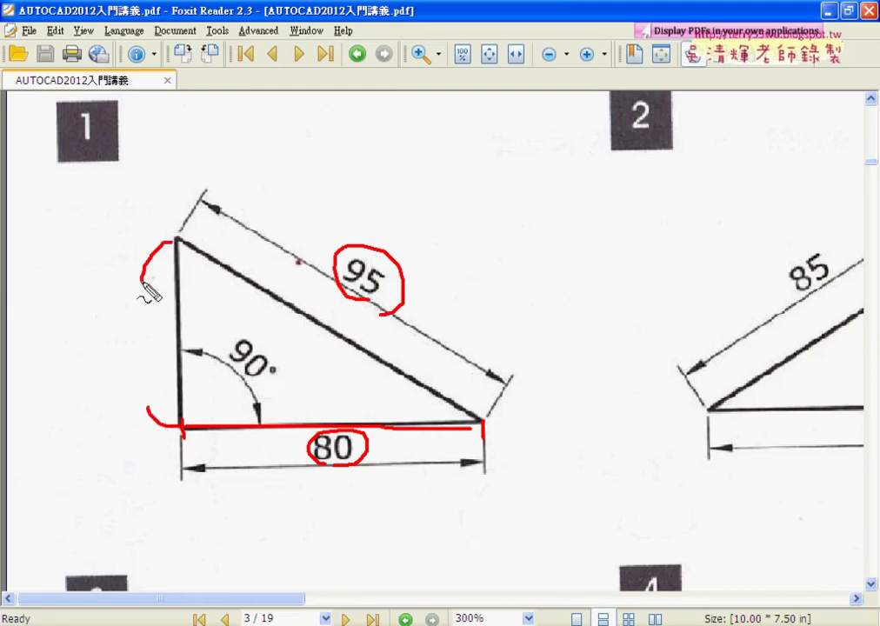
{"action": "mouse_move", "coordinate": [124, 335]}
{"action": "left_mouse_down"}
{"action": "mouse_move", "coordinate": [137, 334]}
{"action": "mouse_move", "coordinate": [137, 358]}
{"action": "left_mouse_up"}
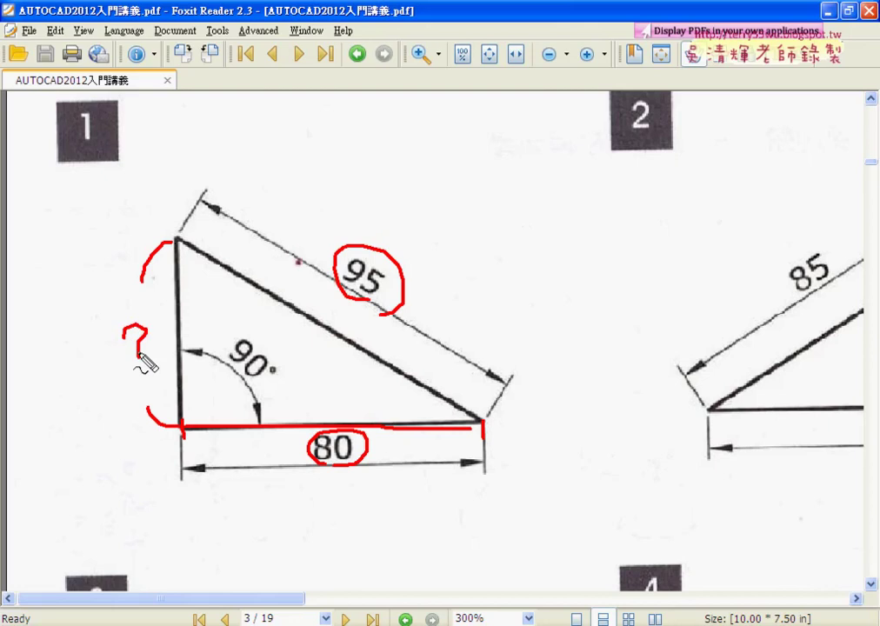
{"action": "left_click", "coordinate": [143, 381]}
{"action": "left_click_drag", "start_coordinate": [186, 401], "coordinate": [208, 426]}
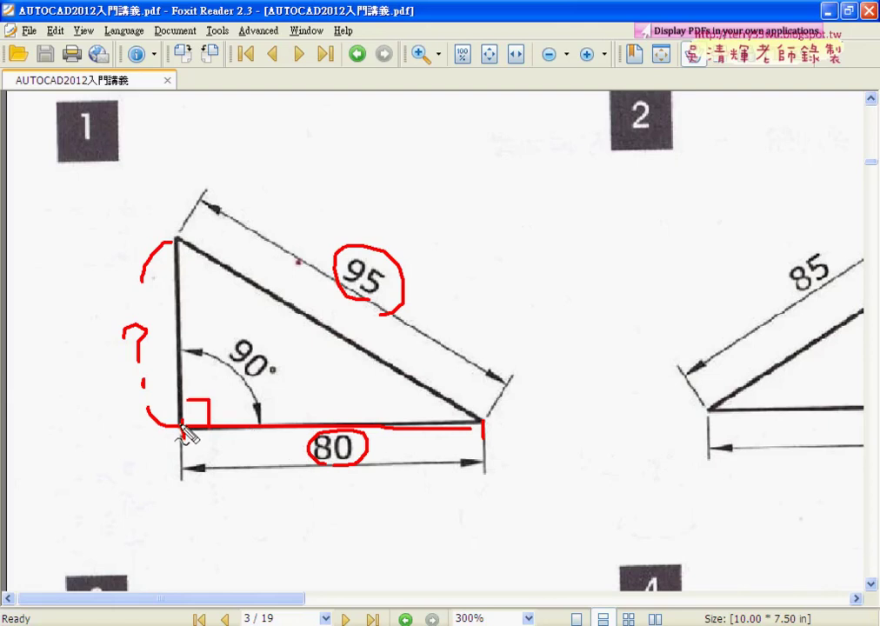
Extend the vertical side upward in red, mark an X at its top vertex, then clear the markup
{"action": "left_click_drag", "start_coordinate": [182, 426], "coordinate": [180, 108]}
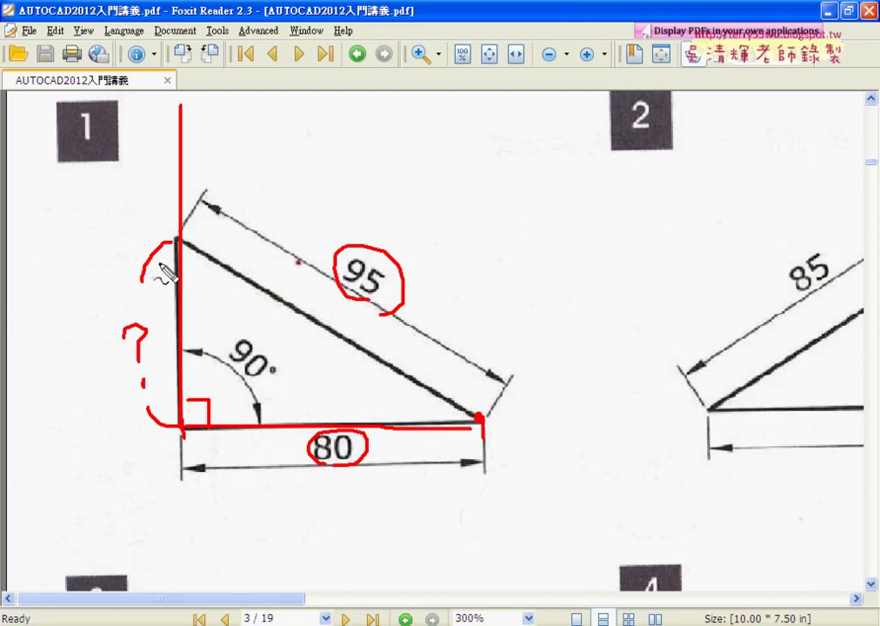
{"action": "left_click_drag", "start_coordinate": [174, 247], "coordinate": [214, 233]}
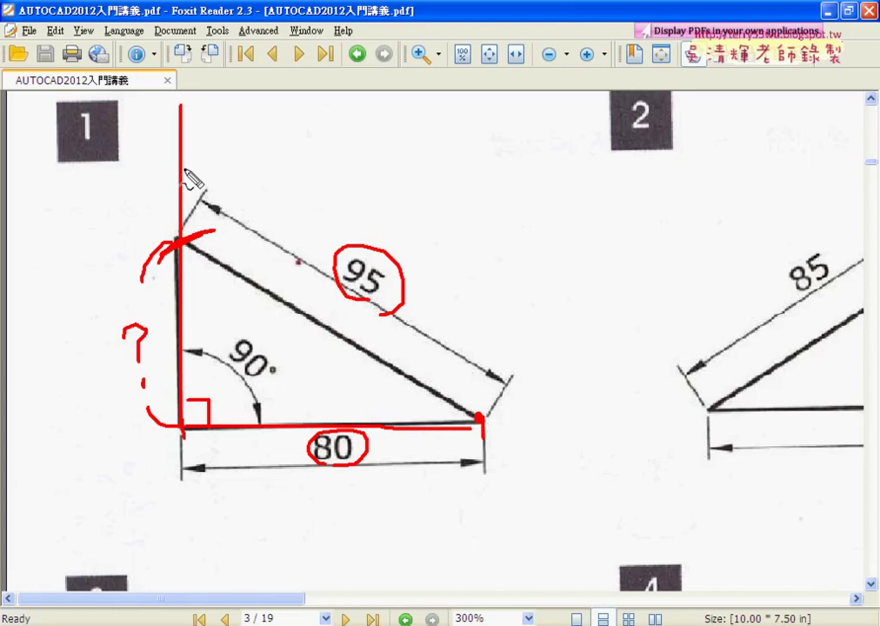
{"action": "mouse_move", "coordinate": [199, 157]}
{"action": "left_mouse_down"}
{"action": "mouse_move", "coordinate": [162, 179]}
{"action": "mouse_move", "coordinate": [181, 172]}
{"action": "mouse_move", "coordinate": [208, 209]}
{"action": "left_mouse_up"}
{"action": "key", "text": "Escape"}
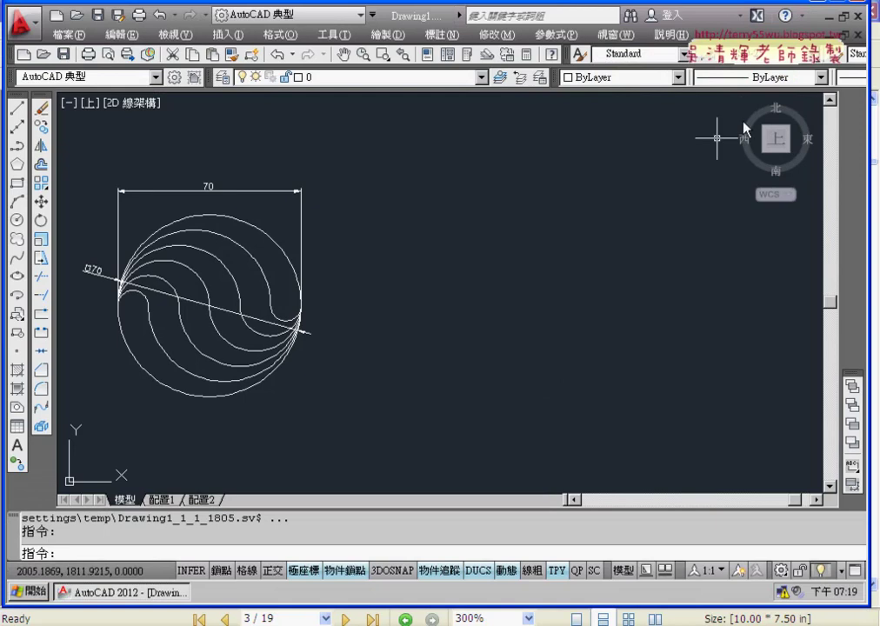
Pan to empty space beside the circle figure and draw an 80-unit horizontal line at 0°
{"action": "left_click", "coordinate": [842, 16]}
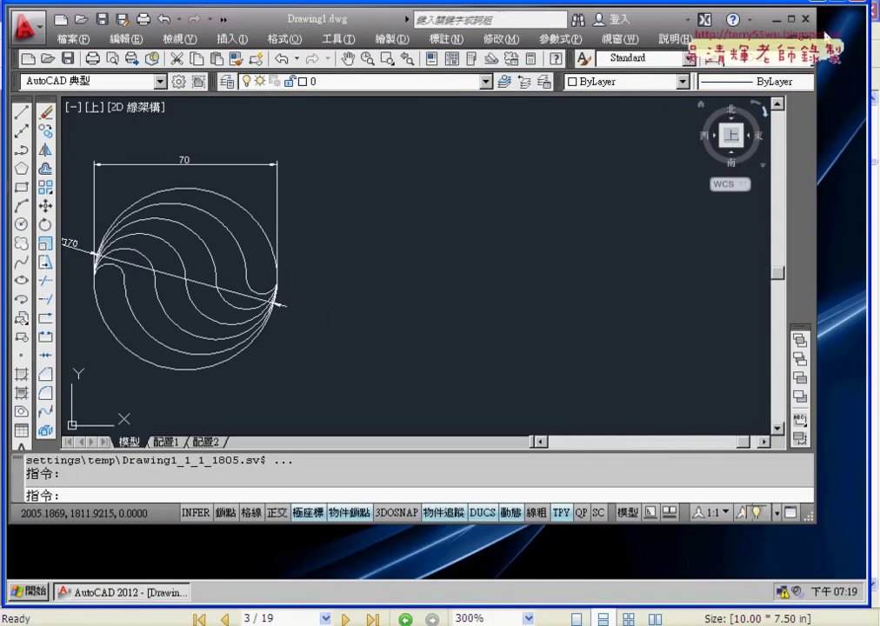
{"action": "left_click", "coordinate": [792, 19]}
{"action": "middle_click_drag", "start_coordinate": [489, 349], "coordinate": [340, 348]}
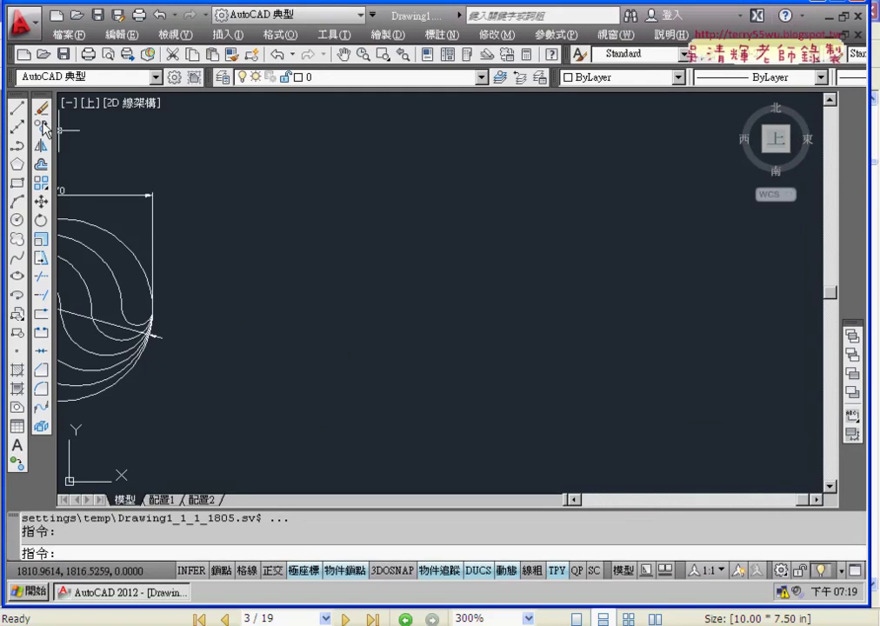
{"action": "left_click", "coordinate": [15, 112]}
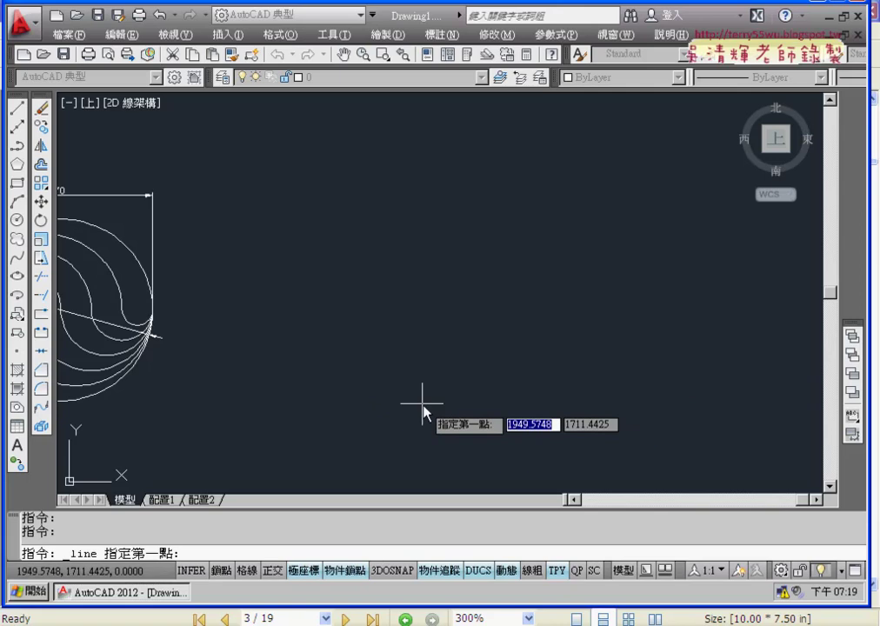
{"action": "left_click", "coordinate": [423, 403]}
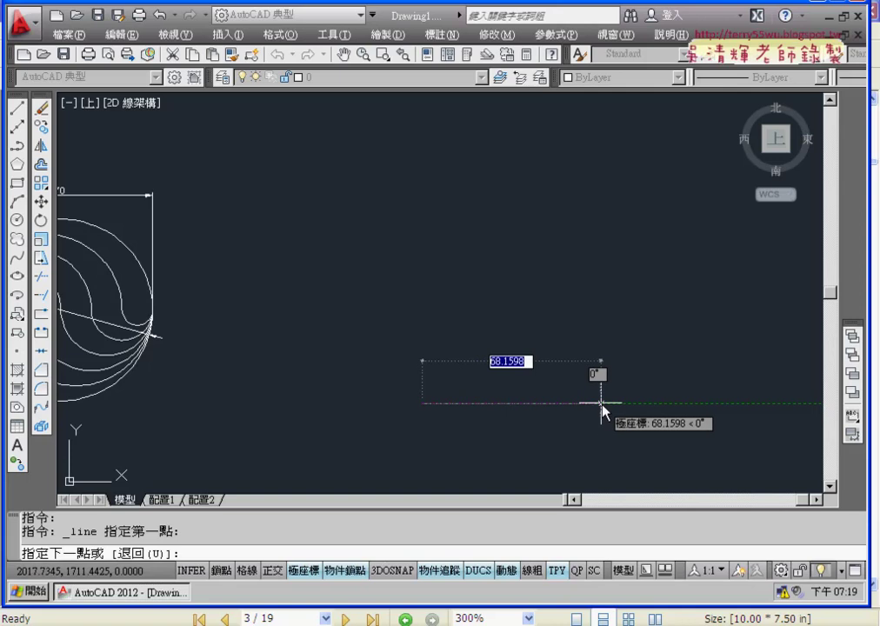
{"action": "type", "text": "80"}
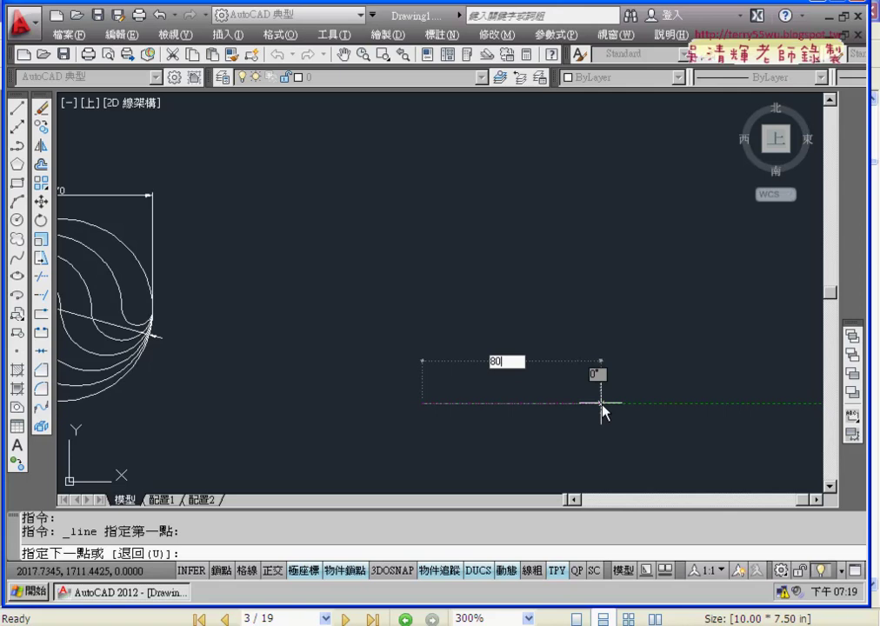
{"action": "key", "text": "Return"}
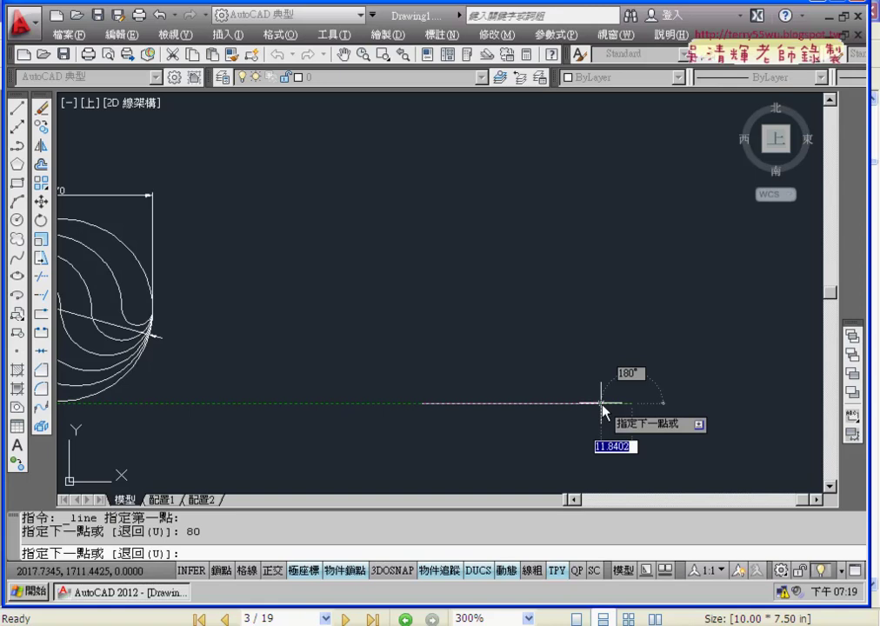
{"action": "key", "text": "Return"}
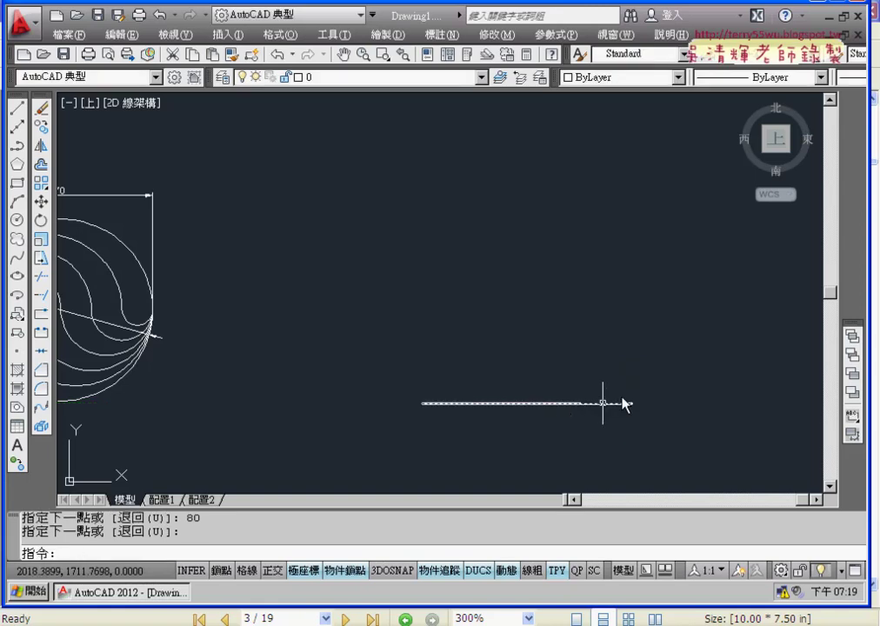
Pan and zoom until the 80-unit base line fills the middle of the viewport
{"action": "mouse_move", "coordinate": [555, 374]}
{"action": "middle_mouse_down"}
{"action": "mouse_move", "coordinate": [503, 299]}
{"action": "mouse_move", "coordinate": [507, 346]}
{"action": "mouse_move", "coordinate": [499, 289]}
{"action": "mouse_move", "coordinate": [452, 314]}
{"action": "mouse_move", "coordinate": [504, 336]}
{"action": "middle_mouse_up"}
{"action": "scroll", "coordinate": [489, 331], "scroll_direction": "up", "scroll_amount": 2}
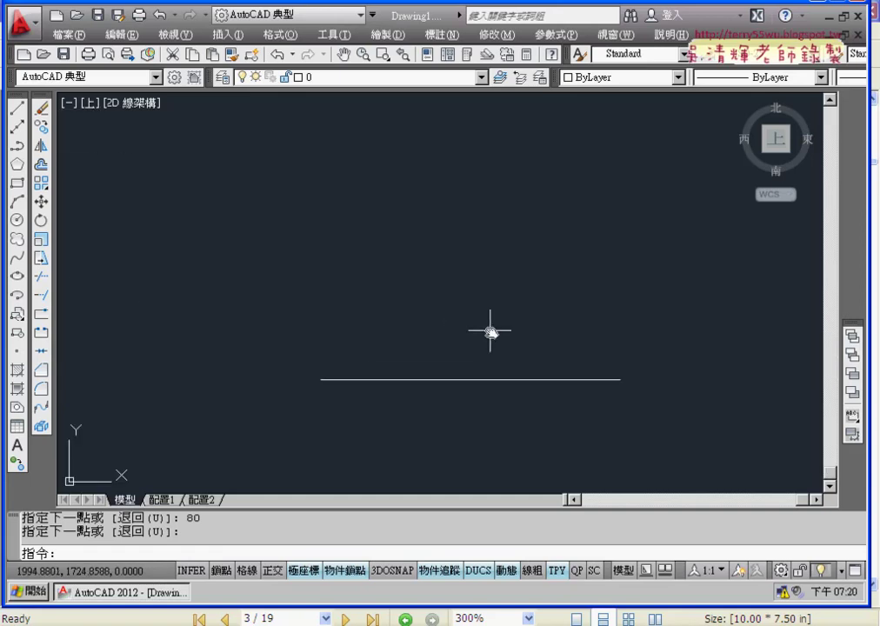
{"action": "scroll", "coordinate": [491, 332], "scroll_direction": "up", "scroll_amount": 2}
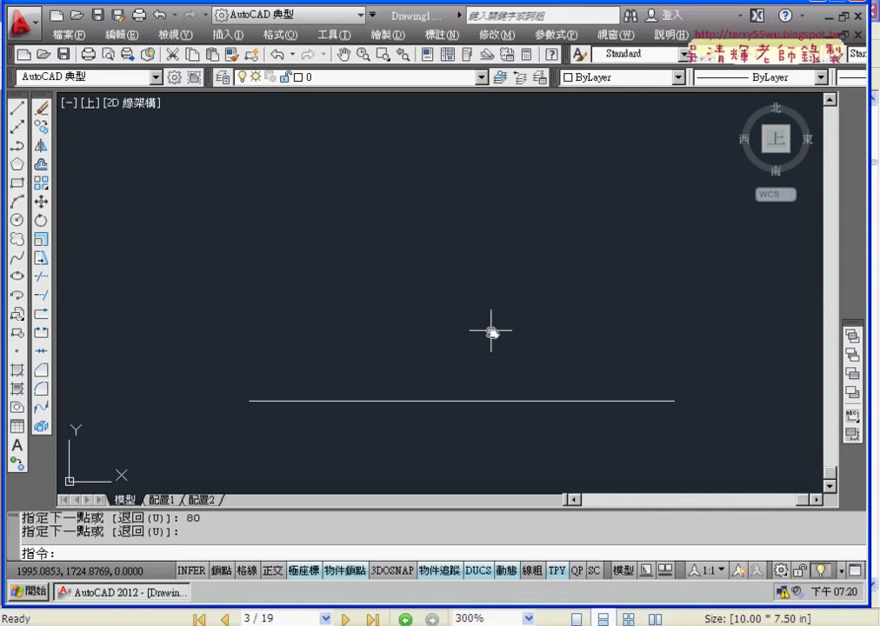
{"action": "scroll", "coordinate": [492, 331], "scroll_direction": "down", "scroll_amount": 2}
{"action": "scroll", "coordinate": [491, 331], "scroll_direction": "down", "scroll_amount": 2}
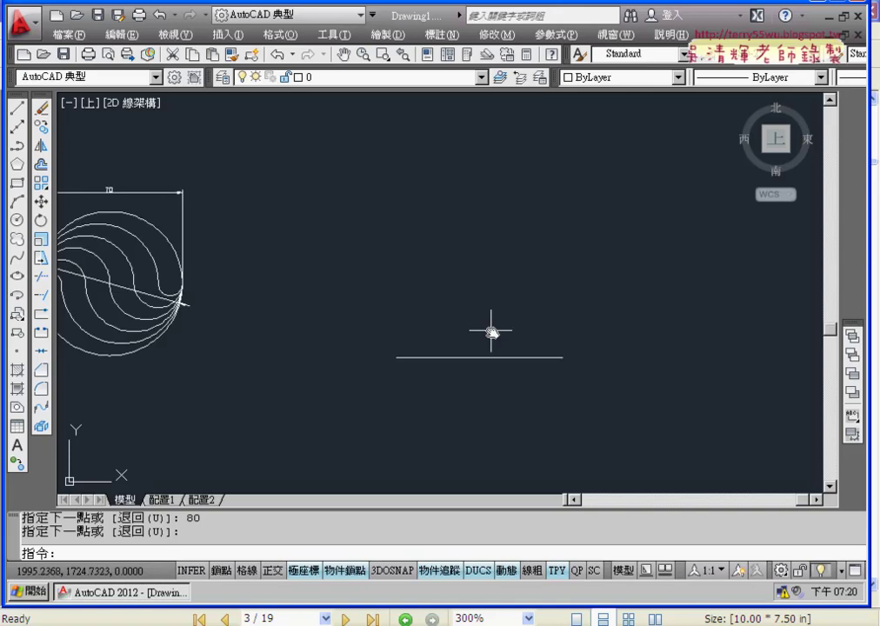
{"action": "mouse_move", "coordinate": [491, 331]}
{"action": "middle_mouse_down"}
{"action": "mouse_move", "coordinate": [411, 344]}
{"action": "mouse_move", "coordinate": [481, 305]}
{"action": "mouse_move", "coordinate": [434, 358]}
{"action": "mouse_move", "coordinate": [466, 349]}
{"action": "mouse_move", "coordinate": [485, 362]}
{"action": "mouse_move", "coordinate": [484, 333]}
{"action": "middle_mouse_up"}
{"action": "scroll", "coordinate": [466, 350], "scroll_direction": "up", "scroll_amount": 3}
{"action": "scroll", "coordinate": [469, 352], "scroll_direction": "up", "scroll_amount": 2}
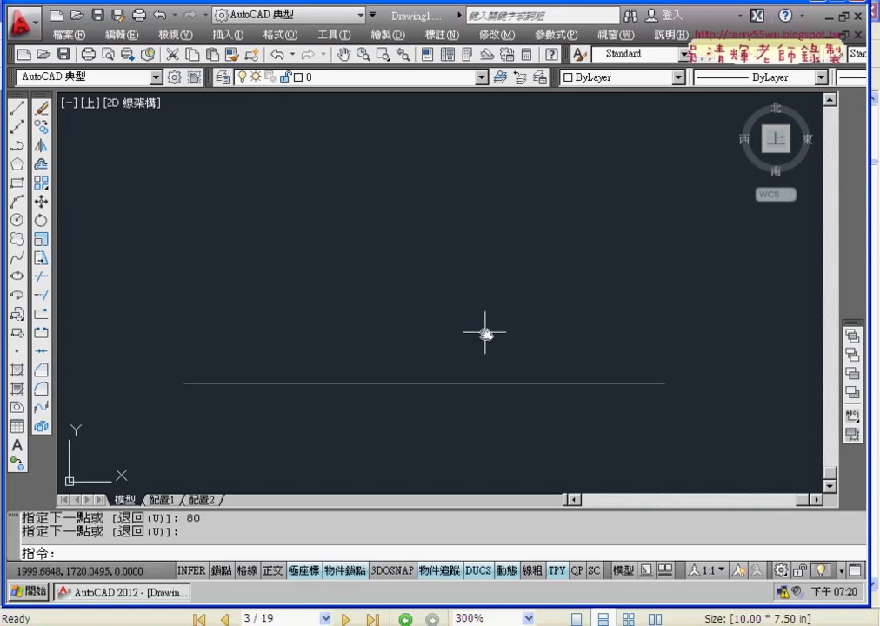
{"action": "middle_click_drag", "start_coordinate": [502, 362], "coordinate": [519, 363]}
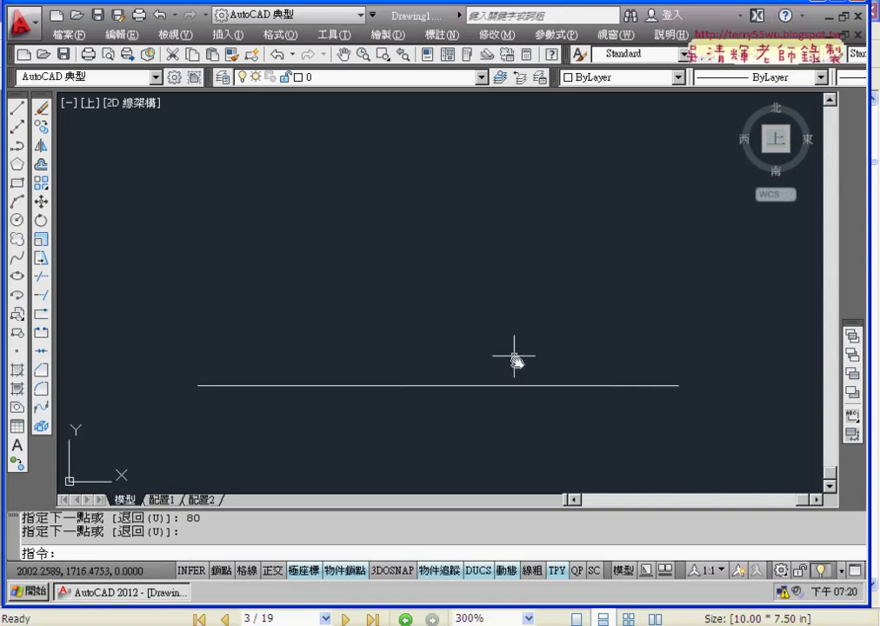
Draw a vertical line rising at 90° from the base line's left endpoint
{"action": "left_click", "coordinate": [14, 115]}
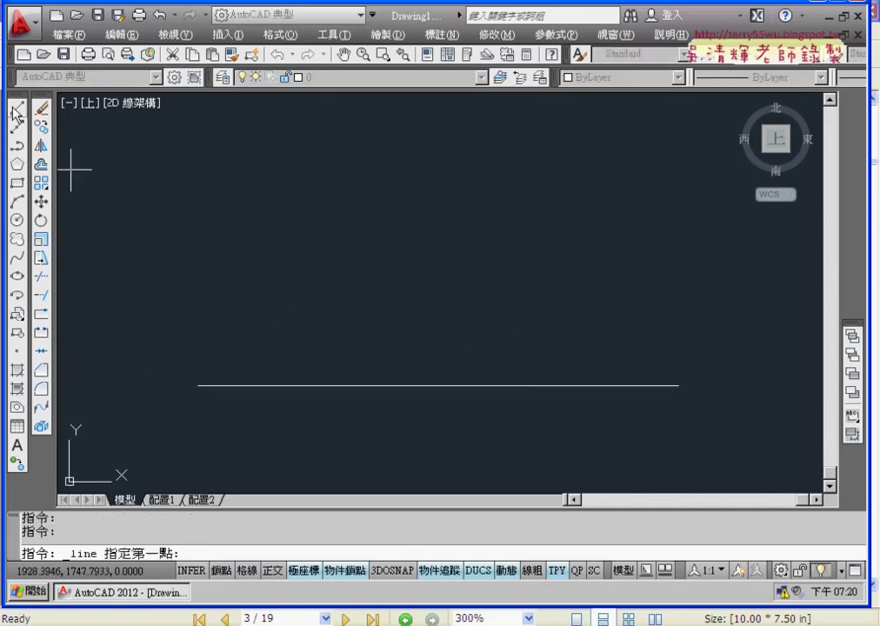
{"action": "left_click", "coordinate": [197, 384]}
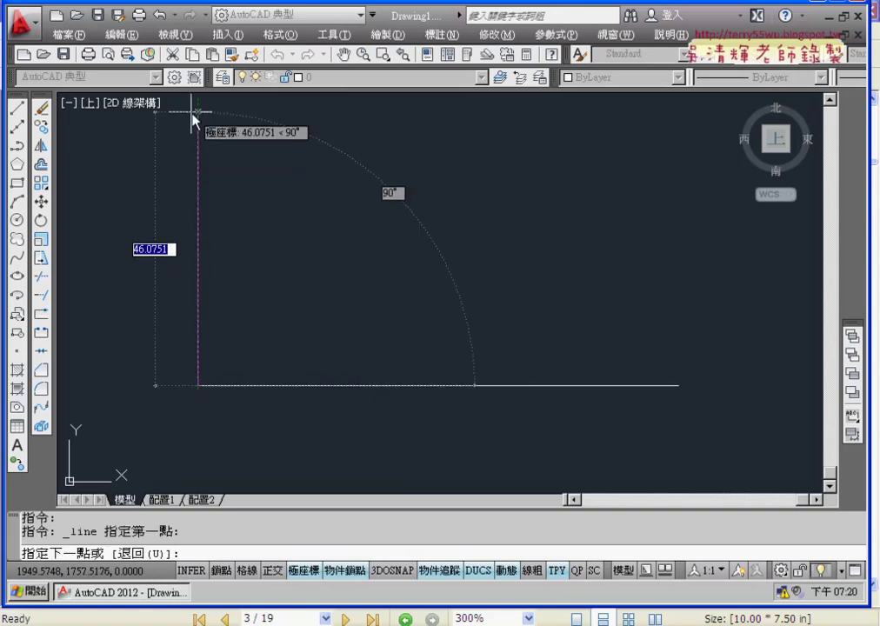
{"action": "middle_click_drag", "start_coordinate": [197, 112], "coordinate": [194, 196]}
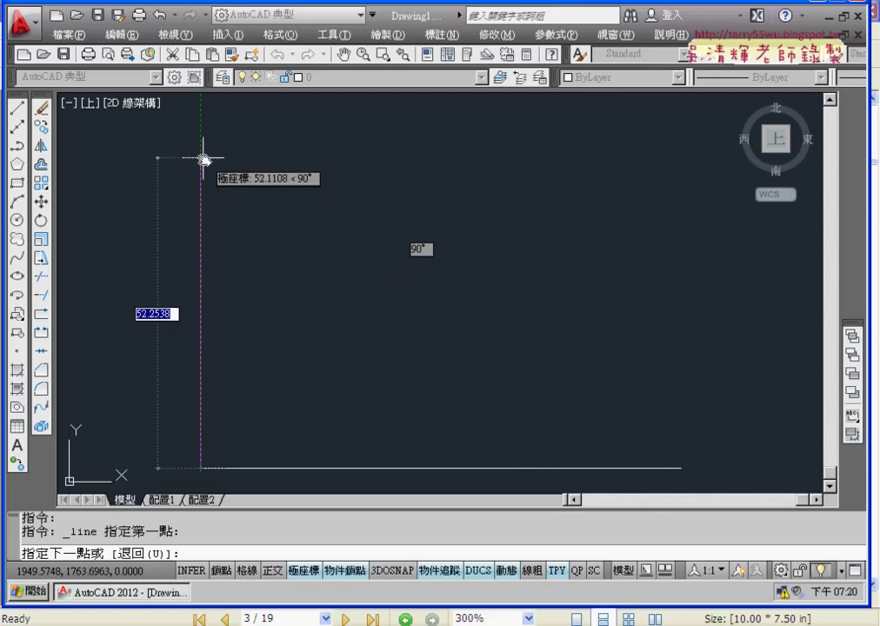
{"action": "left_click", "coordinate": [201, 158]}
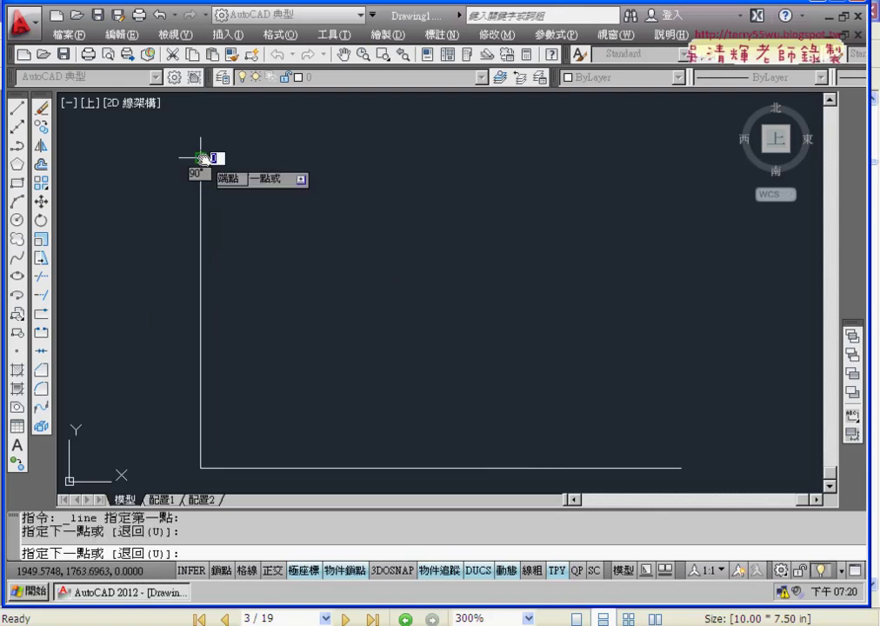
{"action": "key", "text": "Return"}
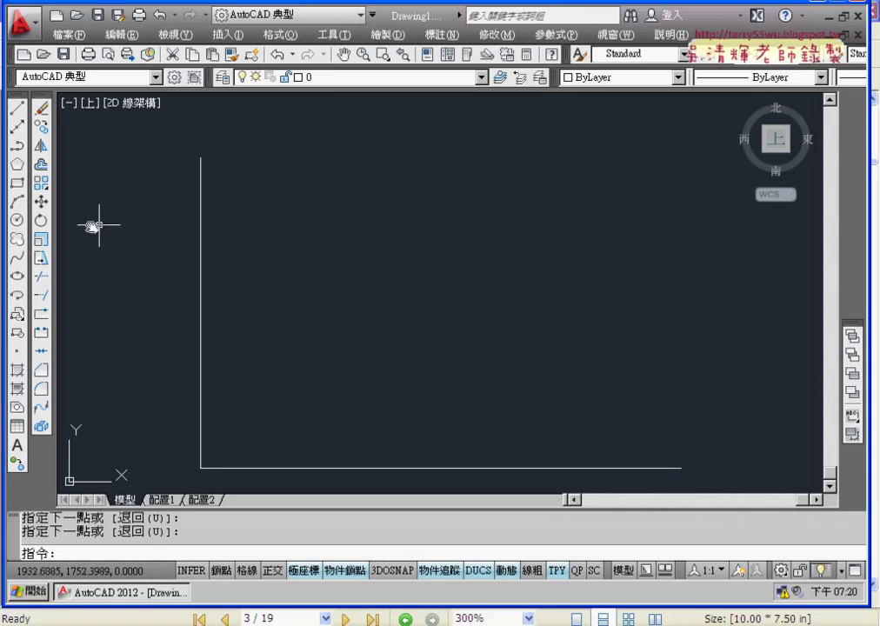
Draw a radius-95 circle centred on the base line's right endpoint
{"action": "left_click", "coordinate": [17, 221]}
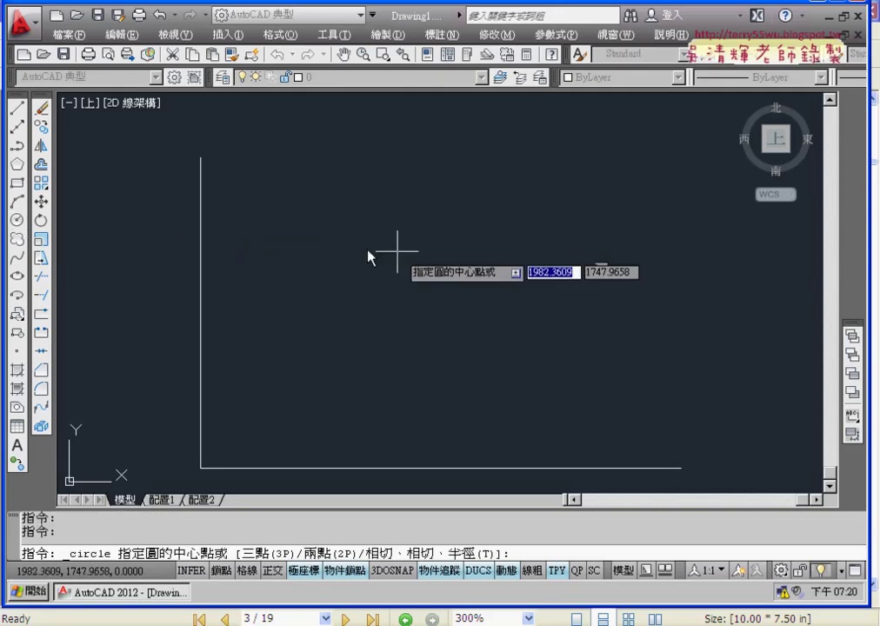
{"action": "left_click", "coordinate": [681, 469]}
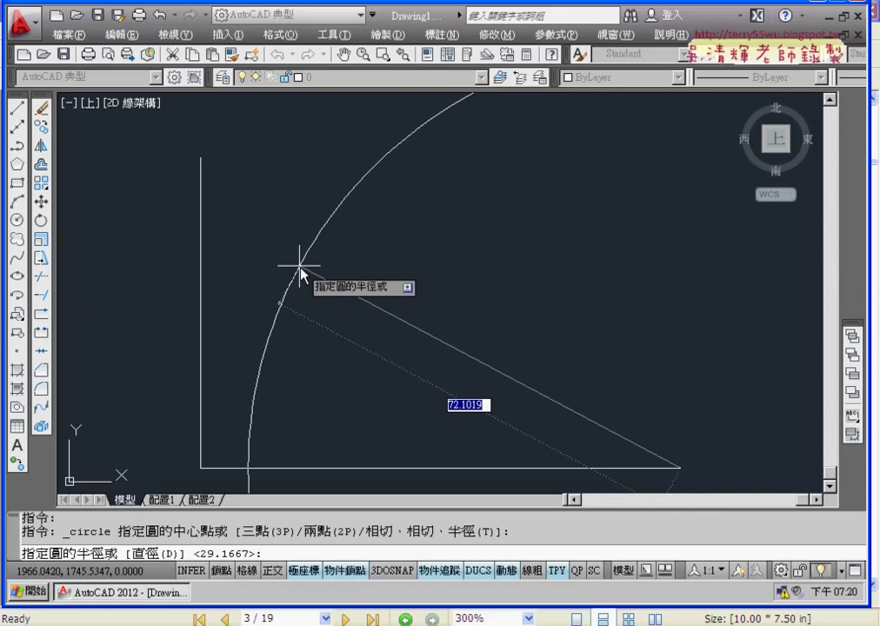
{"action": "type", "text": "9"}
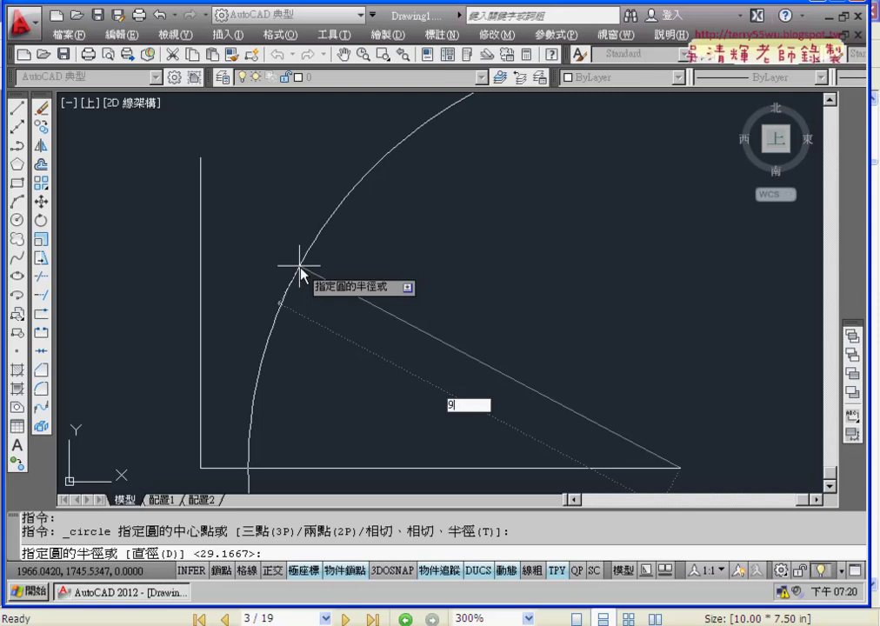
{"action": "type", "text": "5"}
{"action": "key", "text": "Return"}
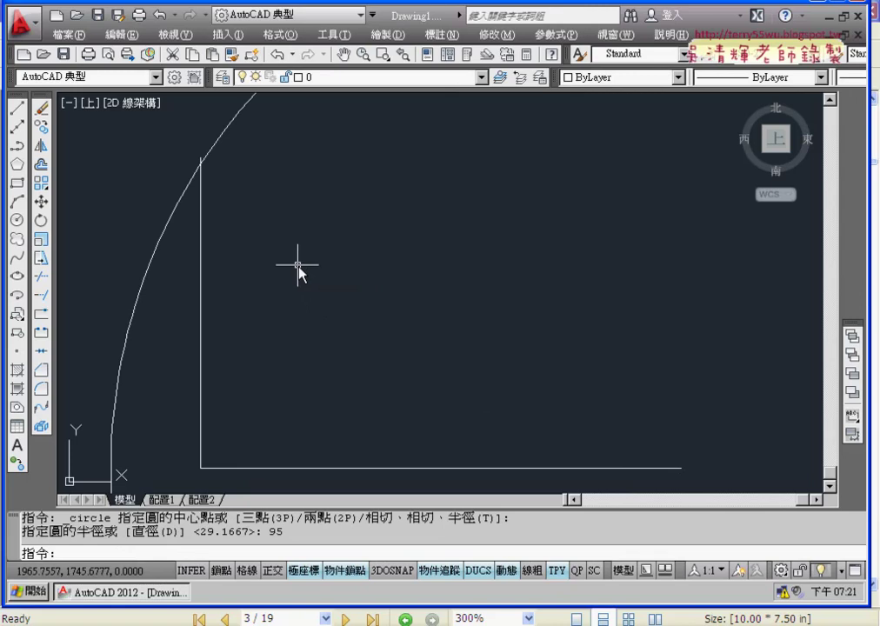
{"action": "scroll", "coordinate": [241, 185], "scroll_direction": "up", "scroll_amount": 2}
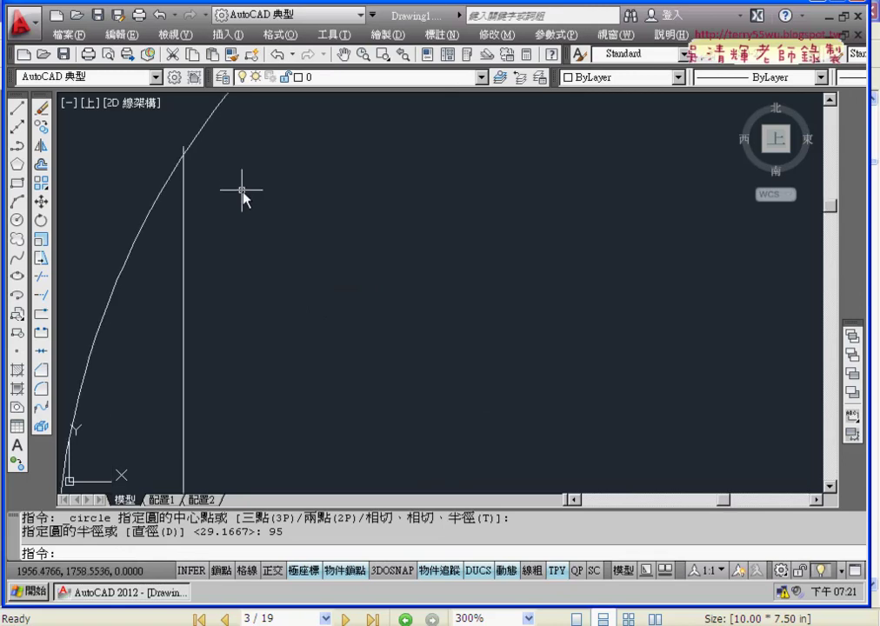
Zoom and pan to where the circle crosses the vertical line, then start a new LINE
{"action": "scroll", "coordinate": [244, 191], "scroll_direction": "down", "scroll_amount": 4}
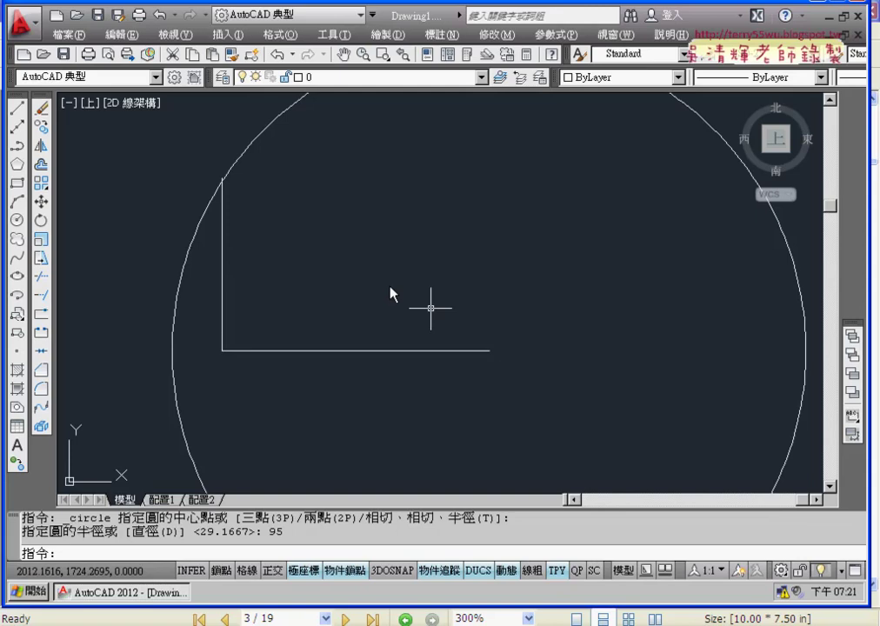
{"action": "scroll", "coordinate": [239, 190], "scroll_direction": "up", "scroll_amount": 2}
{"action": "middle_click_drag", "start_coordinate": [239, 190], "coordinate": [246, 202]}
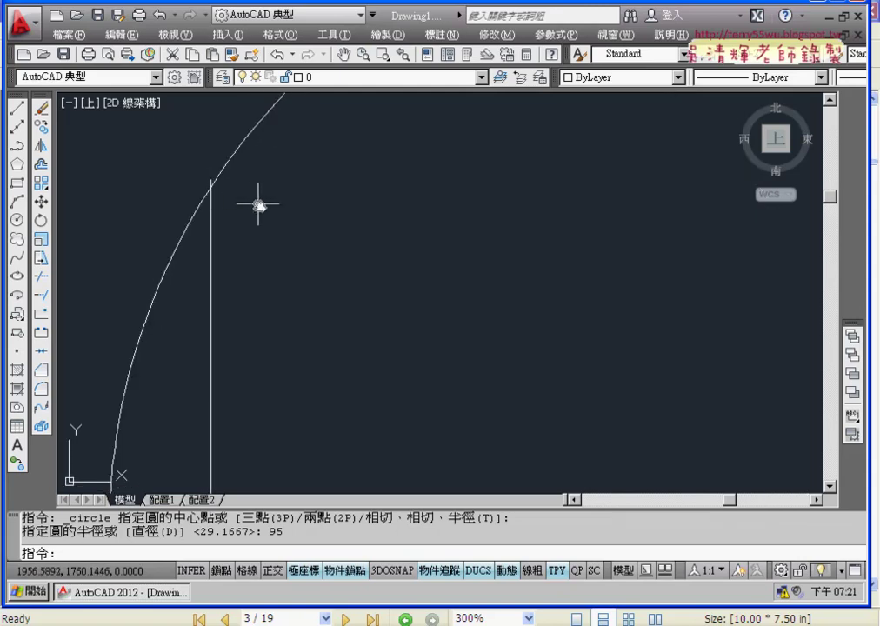
{"action": "scroll", "coordinate": [261, 218], "scroll_direction": "down", "scroll_amount": 2}
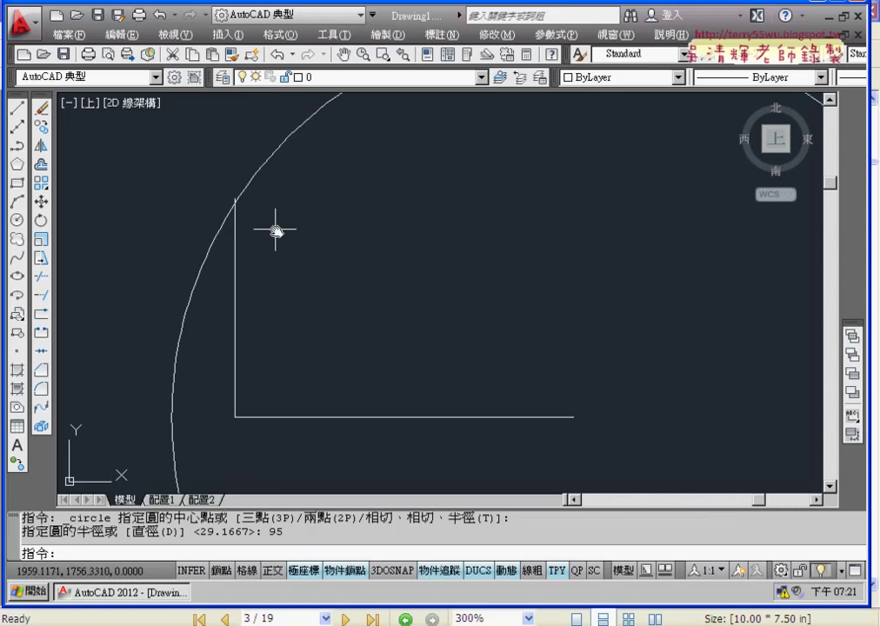
{"action": "left_click", "coordinate": [16, 108]}
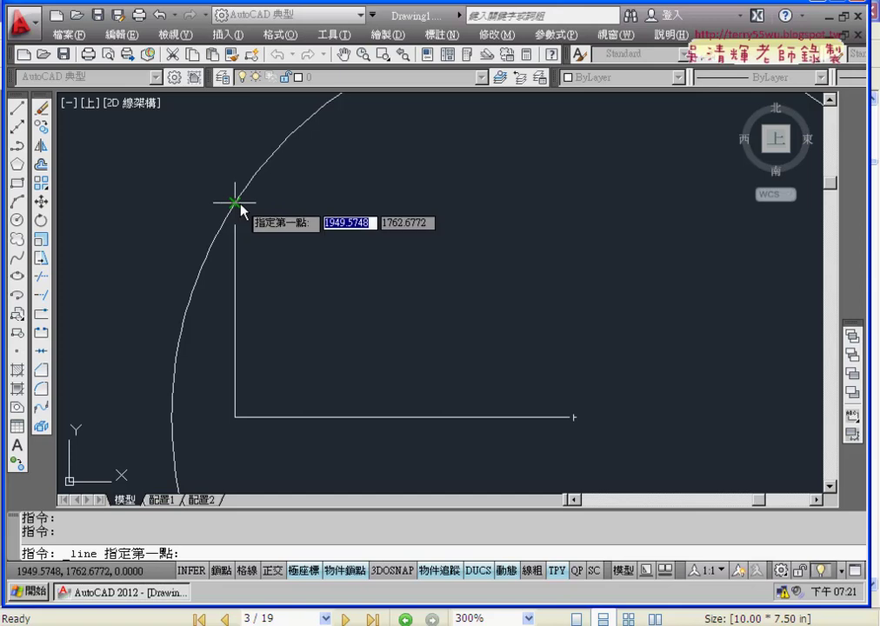
Enable Intersection (交點) object snap, restart LINE, and zoom to the circle/vertical-line crossing
{"action": "right_click", "coordinate": [349, 576]}
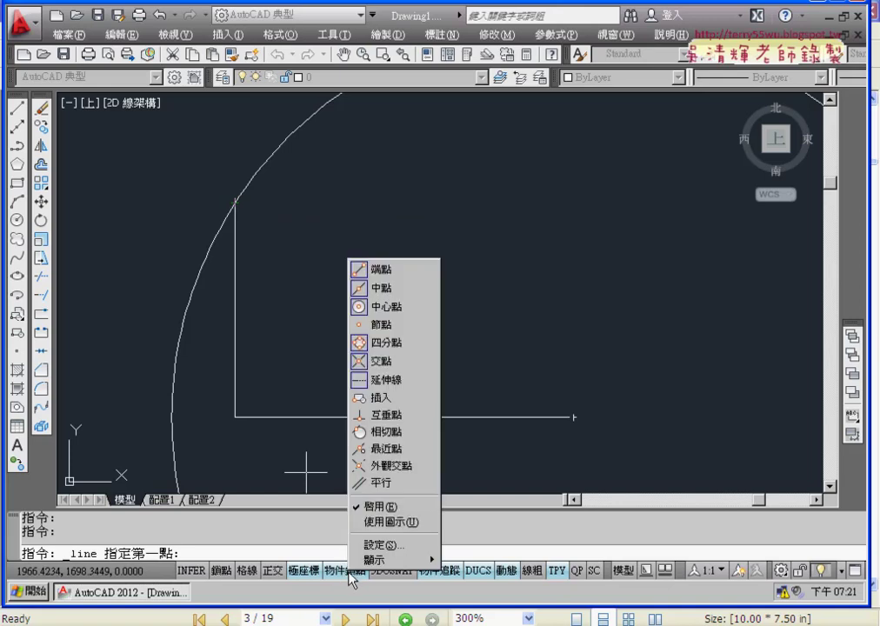
{"action": "left_click", "coordinate": [383, 362]}
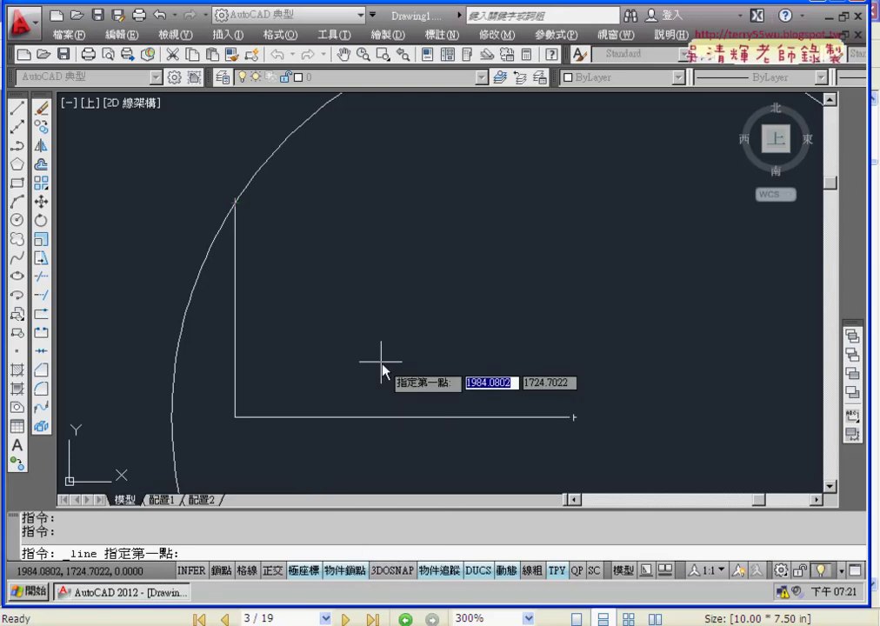
{"action": "key", "text": "Escape"}
{"action": "key", "text": "Return"}
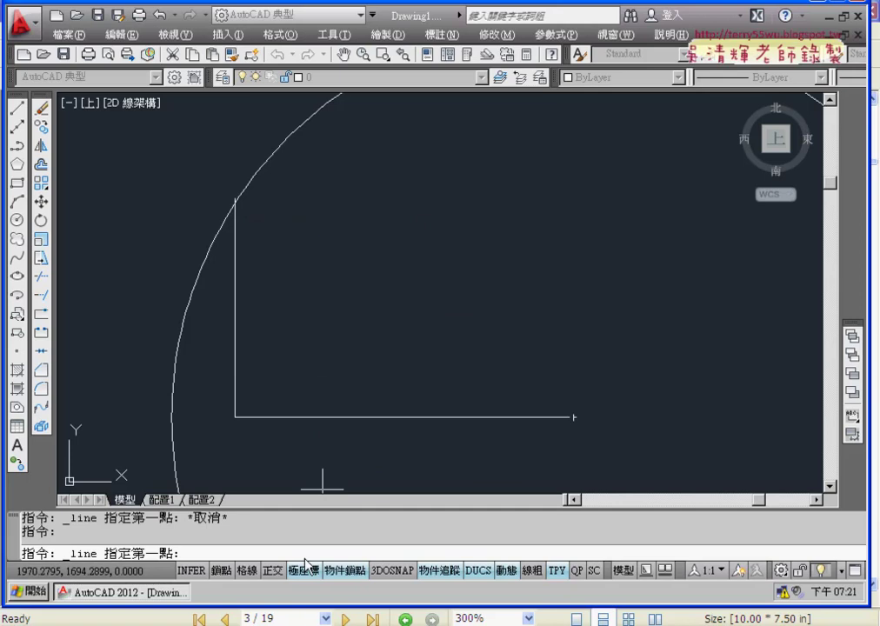
{"action": "right_click", "coordinate": [340, 573]}
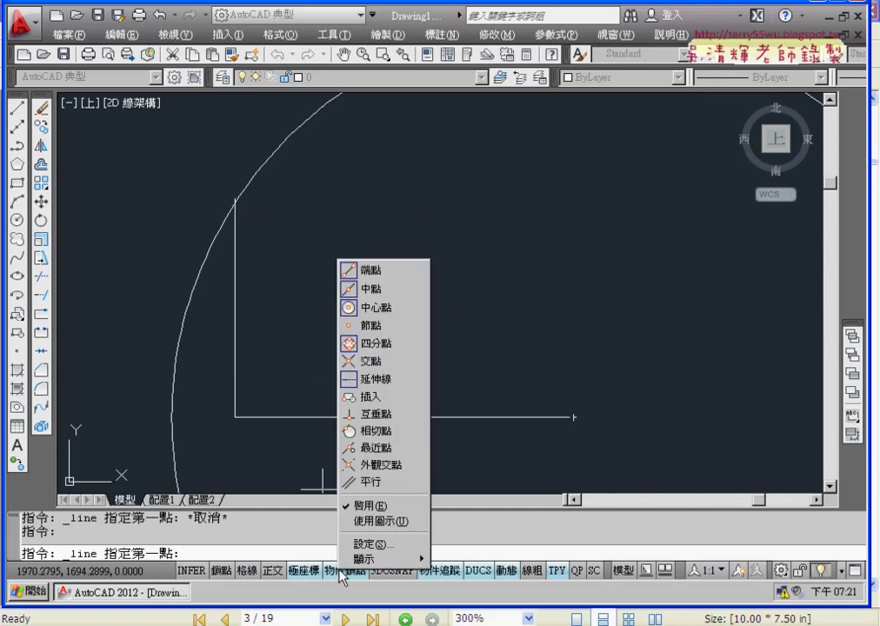
{"action": "left_click", "coordinate": [372, 360]}
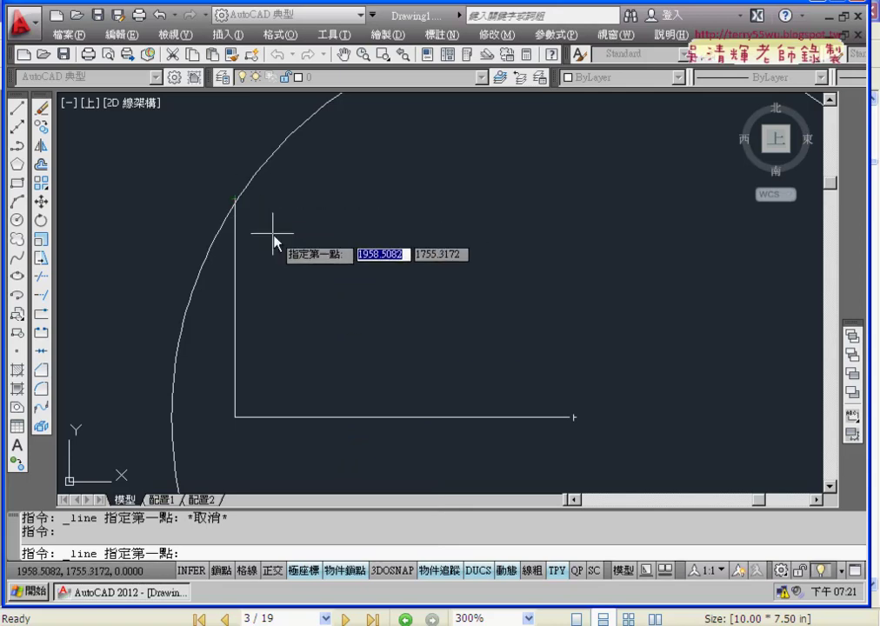
{"action": "scroll", "coordinate": [265, 233], "scroll_direction": "up", "scroll_amount": 3}
{"action": "scroll", "coordinate": [264, 228], "scroll_direction": "down", "scroll_amount": 2}
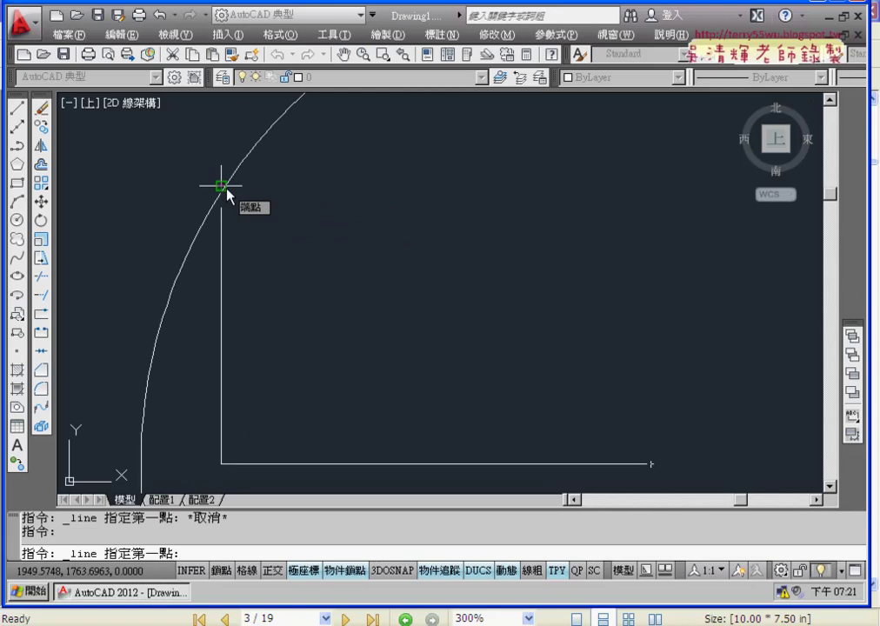
{"action": "scroll", "coordinate": [226, 193], "scroll_direction": "up", "scroll_amount": 1}
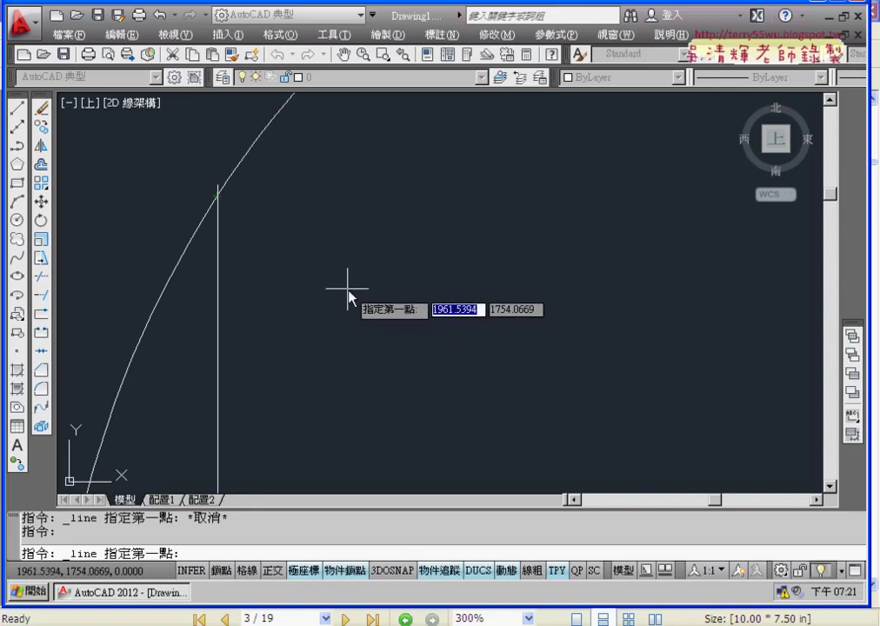
Draw the hypotenuse from the circle/vertical-line intersection to the base's right end, then select the circle
{"action": "left_click", "coordinate": [217, 196]}
{"action": "scroll", "coordinate": [216, 200], "scroll_direction": "up", "scroll_amount": 2}
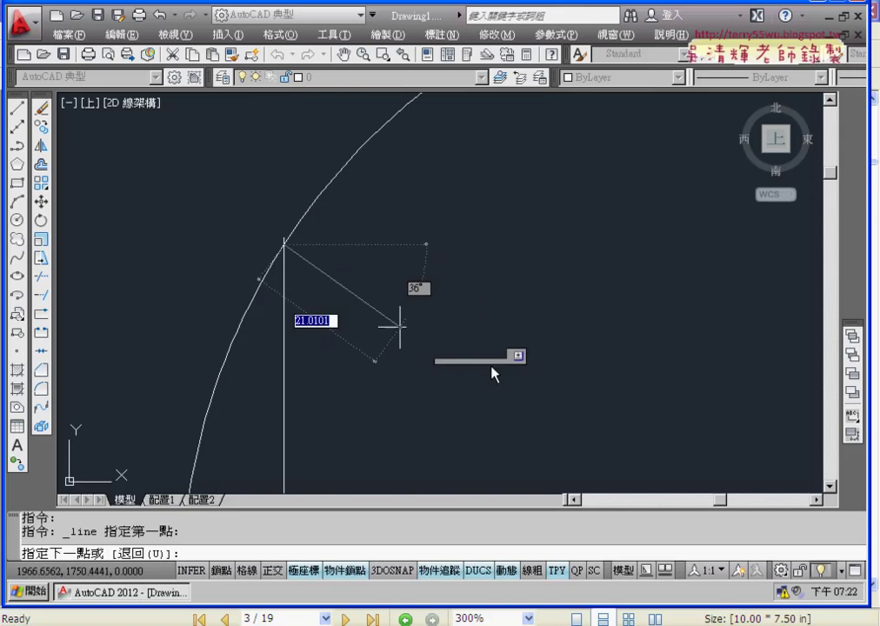
{"action": "scroll", "coordinate": [399, 325], "scroll_direction": "up", "scroll_amount": 3}
{"action": "scroll", "coordinate": [403, 308], "scroll_direction": "down", "scroll_amount": 2}
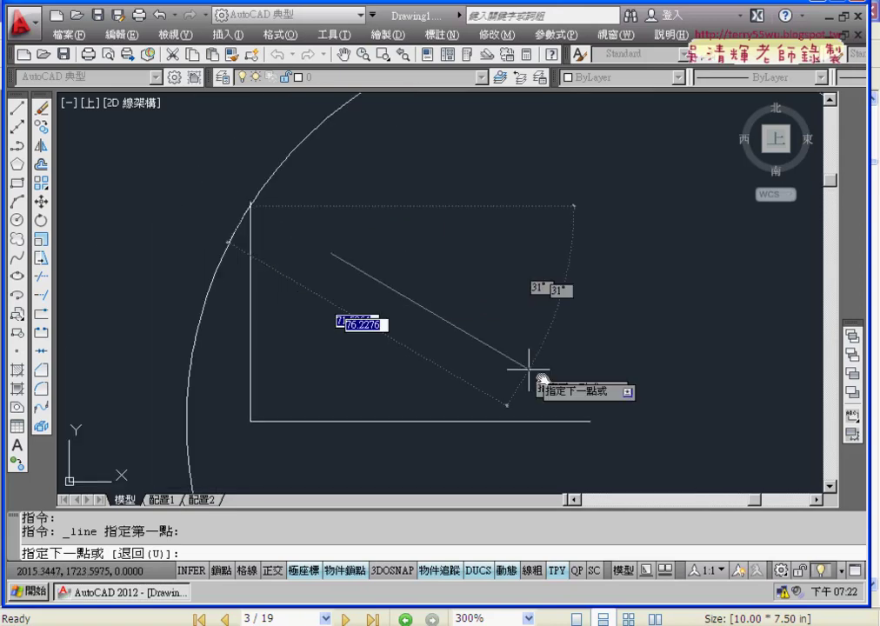
{"action": "left_click", "coordinate": [589, 422]}
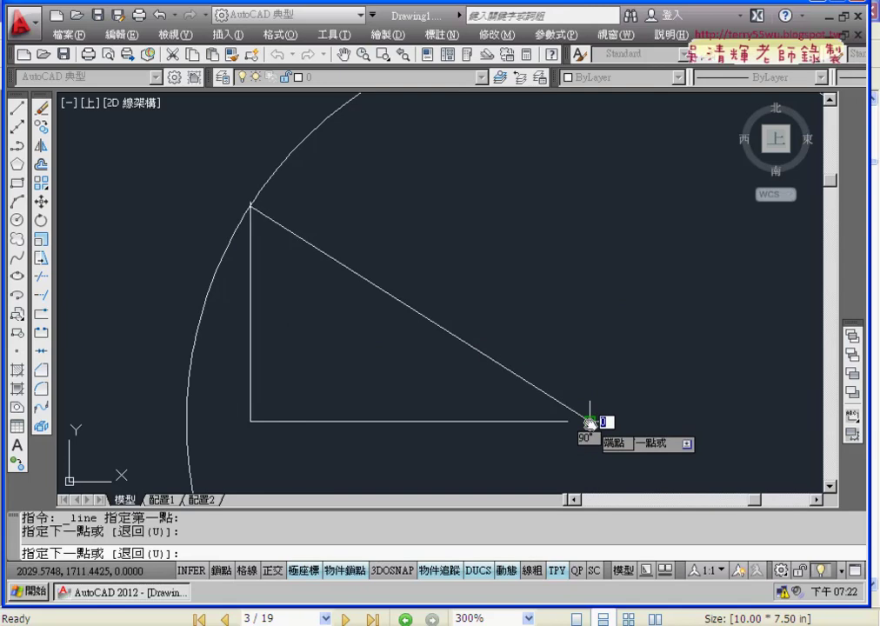
{"action": "key", "text": "Return"}
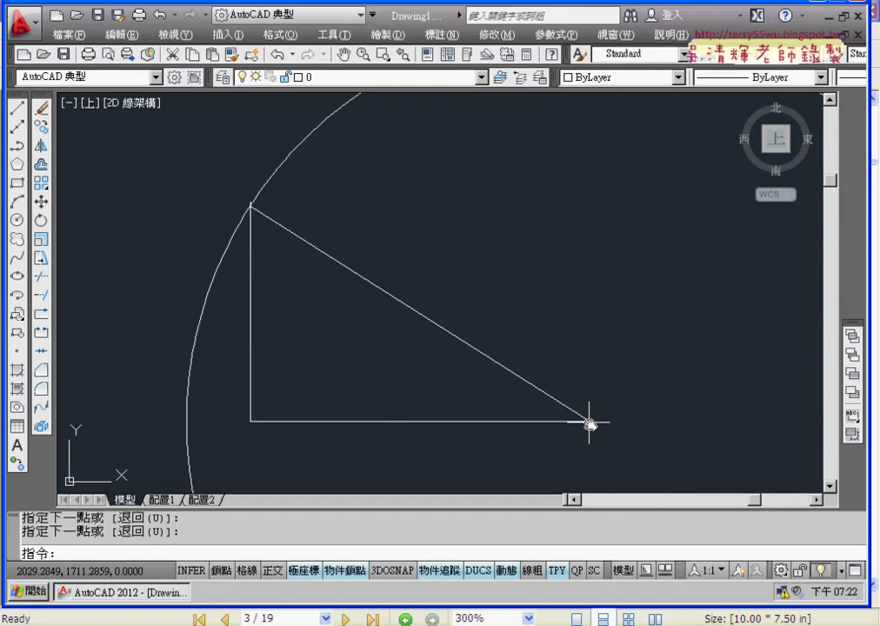
{"action": "scroll", "coordinate": [409, 256], "scroll_direction": "down", "scroll_amount": 2}
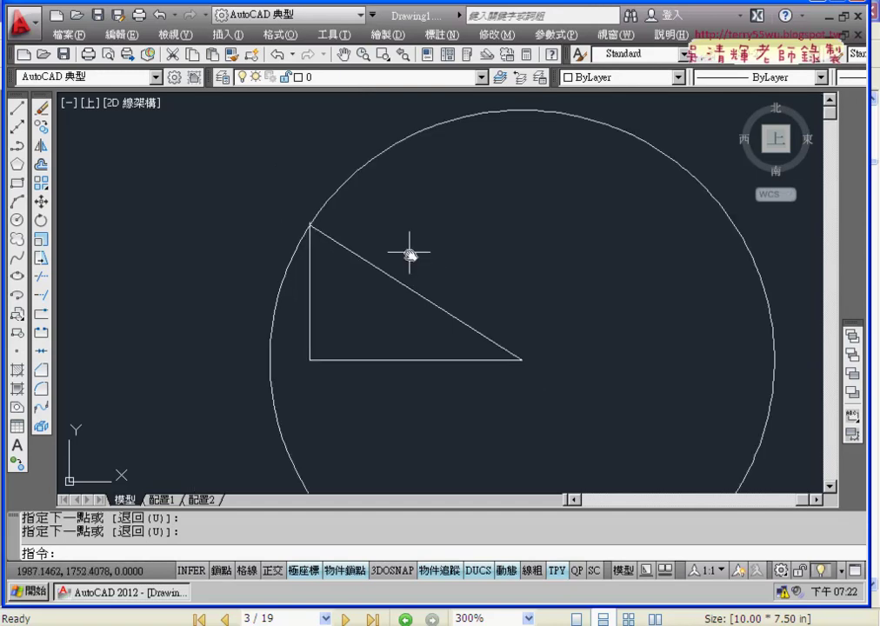
{"action": "left_click", "coordinate": [358, 175]}
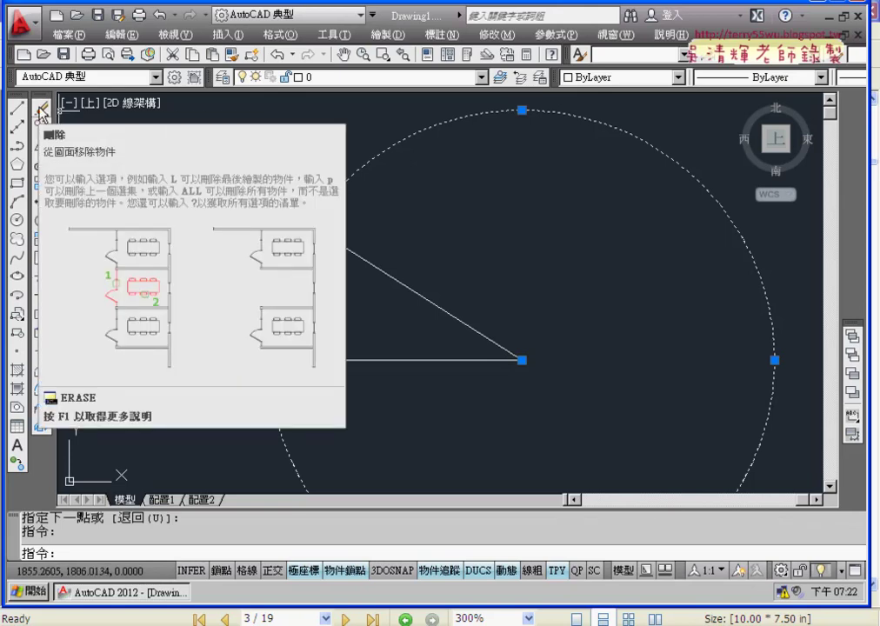
Erase the radius-95 construction circle and zoom in on the triangle's top corner
{"action": "left_click", "coordinate": [39, 108]}
{"action": "scroll", "coordinate": [242, 220], "scroll_direction": "up", "scroll_amount": 3}
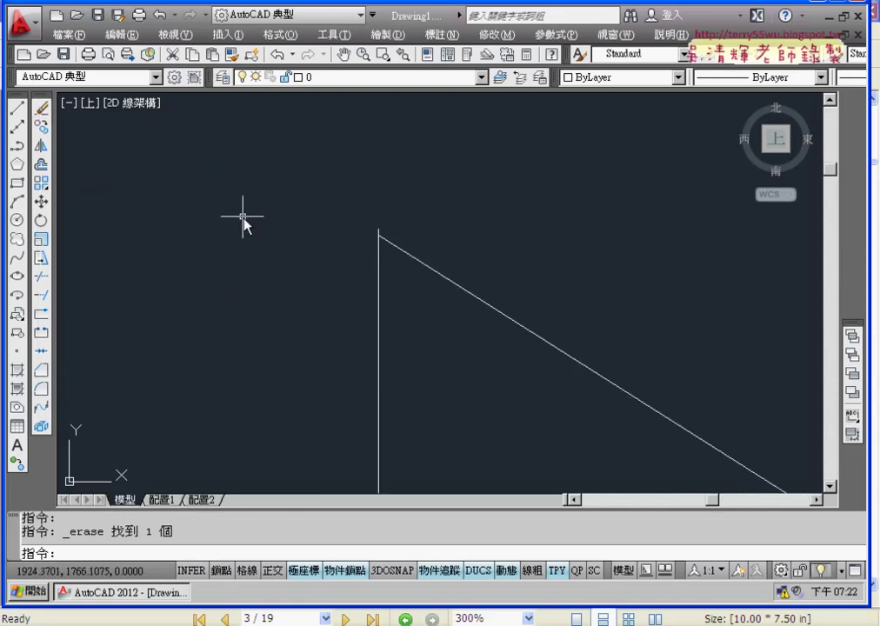
{"action": "scroll", "coordinate": [298, 261], "scroll_direction": "up", "scroll_amount": 1}
{"action": "middle_click_drag", "start_coordinate": [440, 301], "coordinate": [358, 324]}
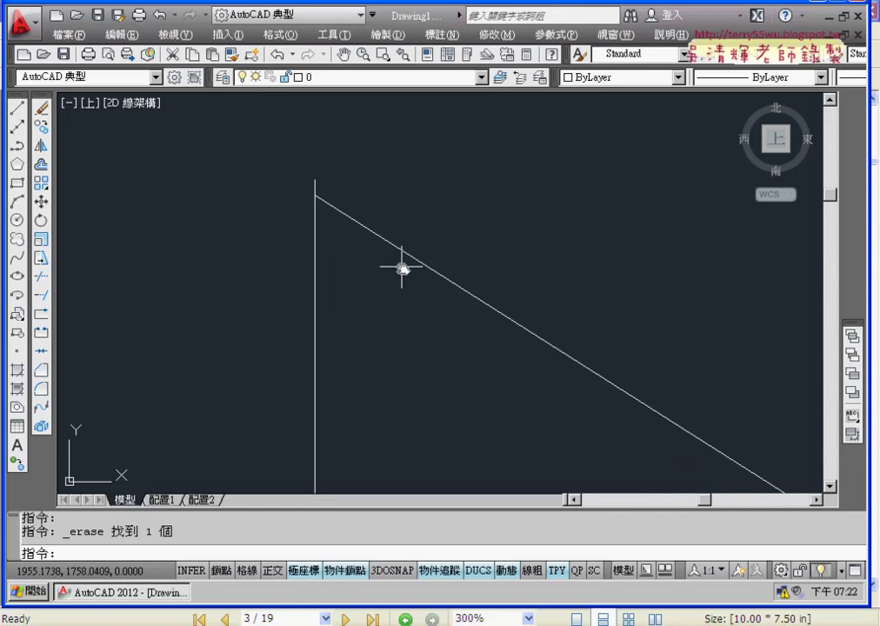
{"action": "middle_click_drag", "start_coordinate": [311, 192], "coordinate": [339, 164]}
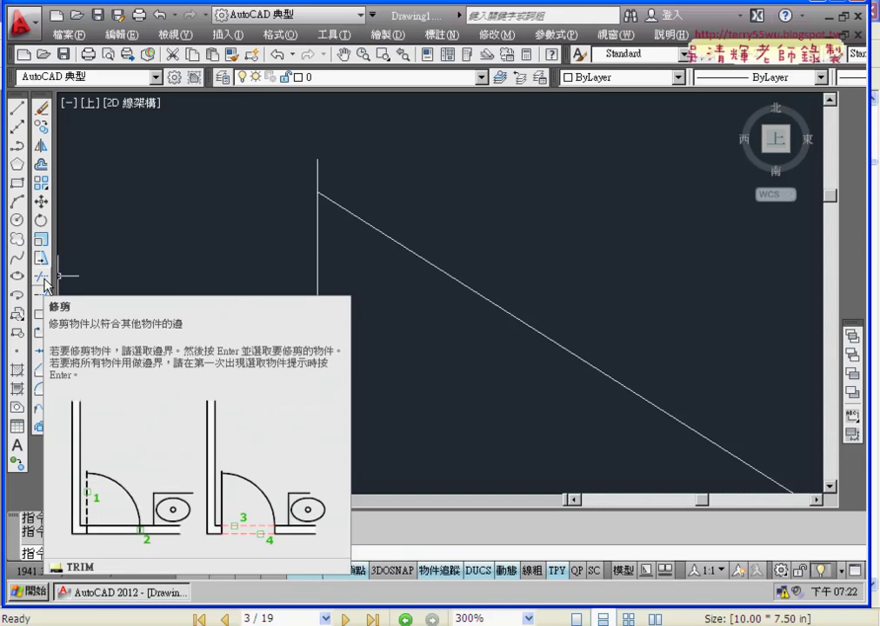
Trim the vertical line's stub above the hypotenuse using all objects as cutting edges
{"action": "left_click", "coordinate": [43, 277]}
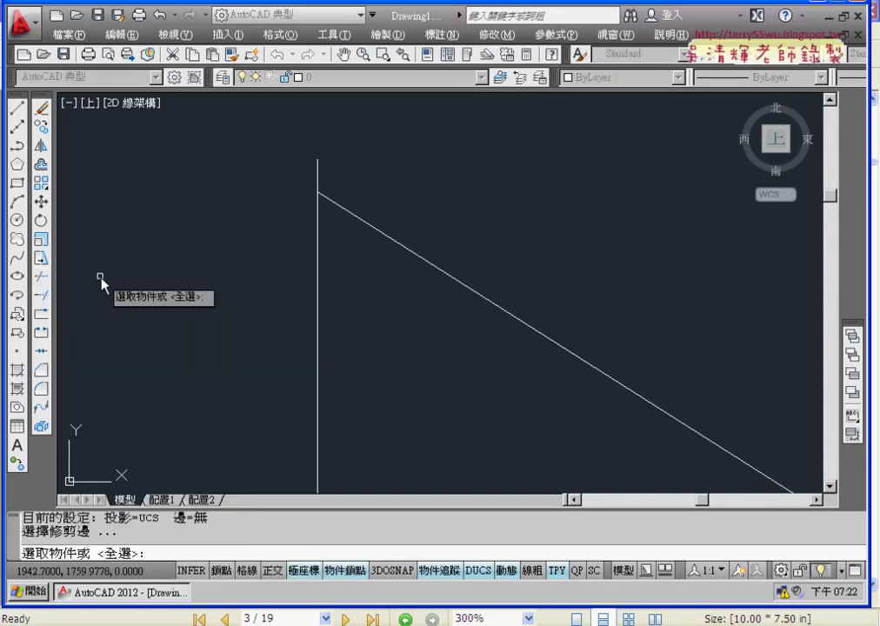
{"action": "key", "text": "Return"}
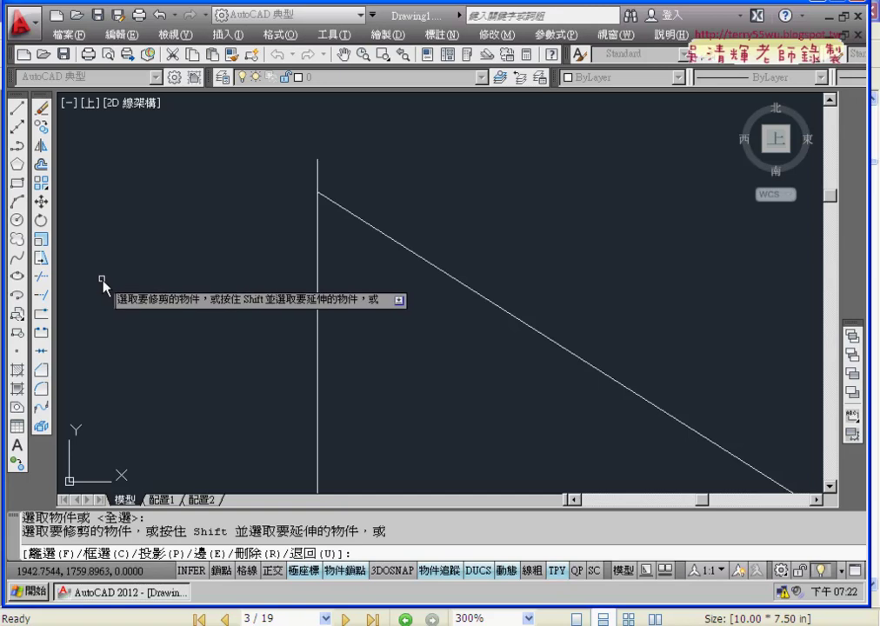
{"action": "left_click", "coordinate": [318, 174]}
{"action": "scroll", "coordinate": [395, 189], "scroll_direction": "down", "scroll_amount": 4}
{"action": "scroll", "coordinate": [409, 190], "scroll_direction": "down", "scroll_amount": 1}
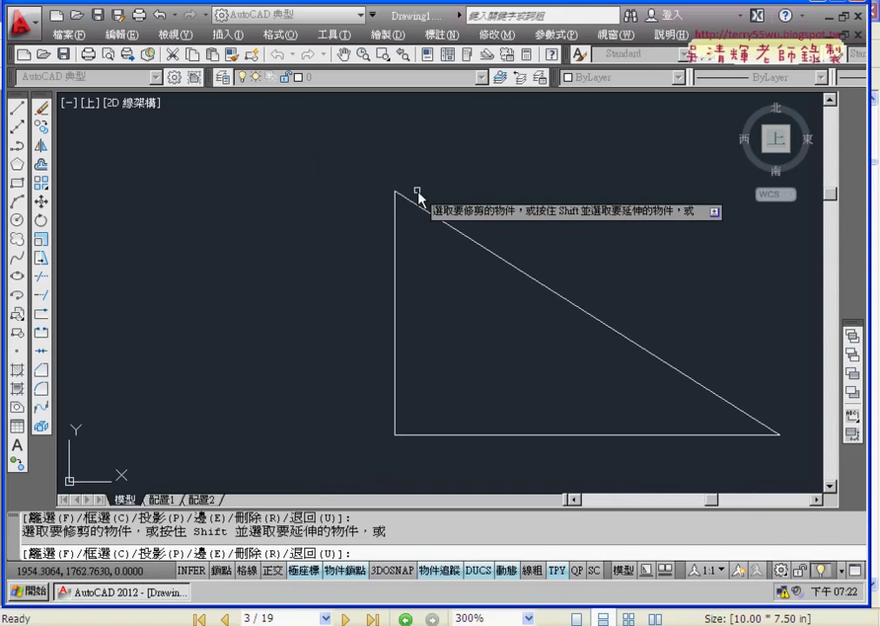
{"action": "scroll", "coordinate": [487, 261], "scroll_direction": "down", "scroll_amount": 4}
{"action": "middle_click_drag", "start_coordinate": [507, 291], "coordinate": [336, 287]}
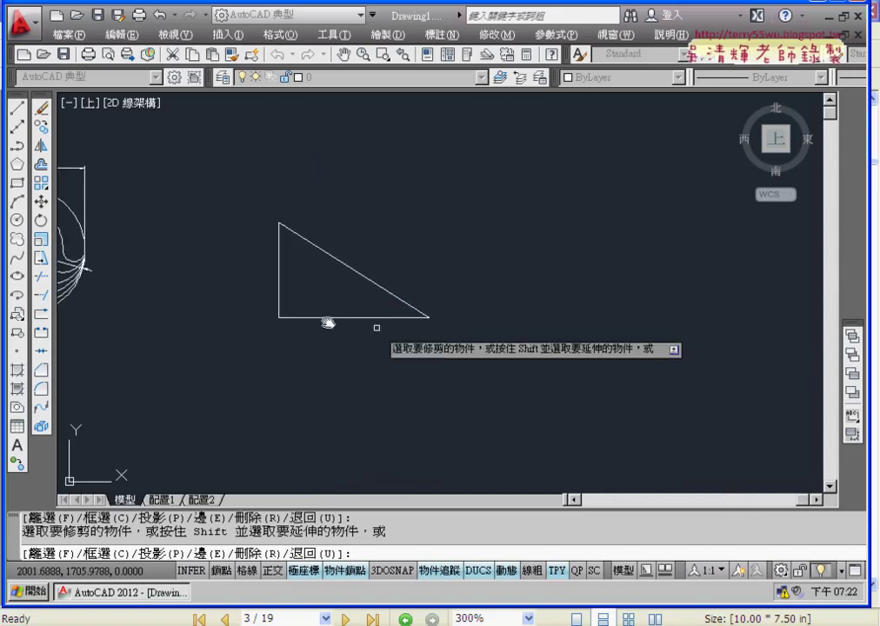
{"action": "scroll", "coordinate": [388, 328], "scroll_direction": "up", "scroll_amount": 2}
{"action": "scroll", "coordinate": [389, 328], "scroll_direction": "up", "scroll_amount": 2}
{"action": "mouse_move", "coordinate": [367, 325]}
{"action": "middle_mouse_down"}
{"action": "mouse_move", "coordinate": [403, 374]}
{"action": "mouse_move", "coordinate": [398, 365]}
{"action": "mouse_move", "coordinate": [439, 367]}
{"action": "middle_mouse_up"}
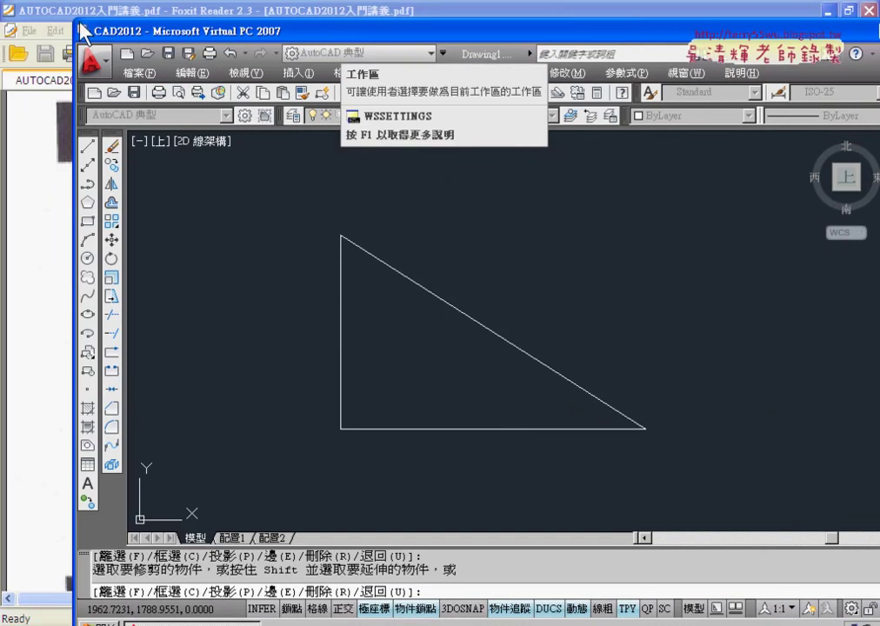
Minimise the Foxit PDF reader, cancel the pending Trim, and reposition the Virtual PC window
{"action": "left_click", "coordinate": [79, 18]}
{"action": "left_click", "coordinate": [829, 10]}
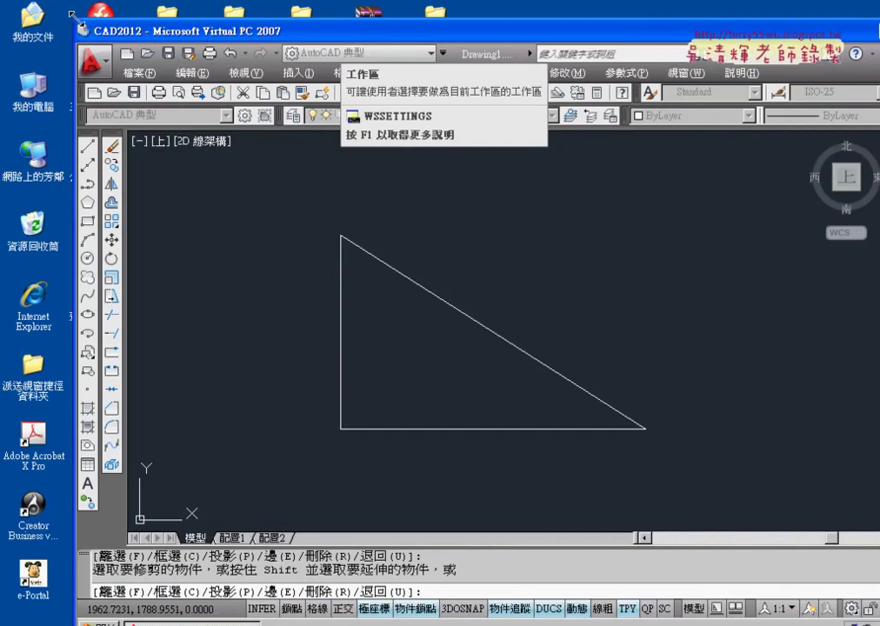
{"action": "mouse_move", "coordinate": [76, 21]}
{"action": "left_mouse_down"}
{"action": "mouse_move", "coordinate": [101, 24]}
{"action": "mouse_move", "coordinate": [74, 16]}
{"action": "left_mouse_up"}
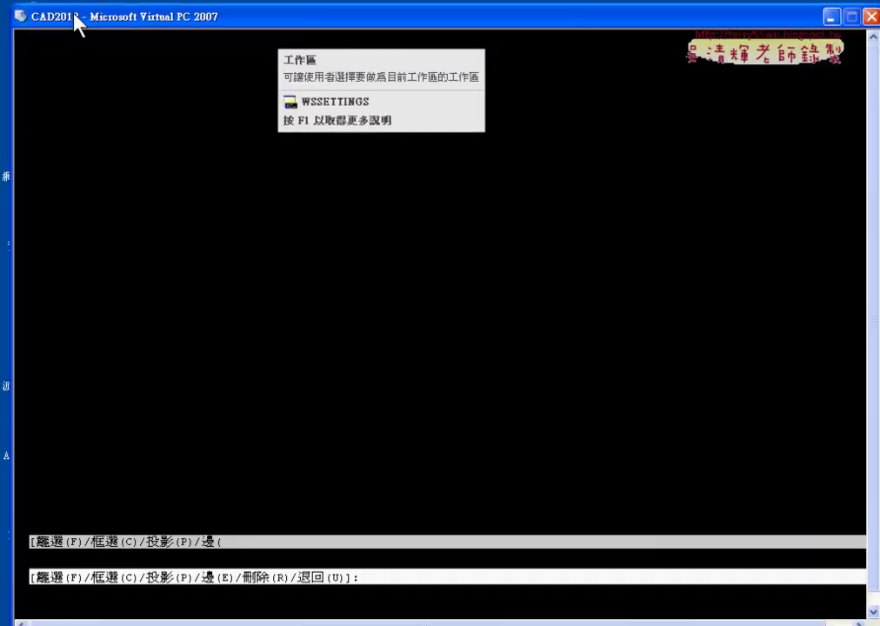
{"action": "key", "text": "Escape"}
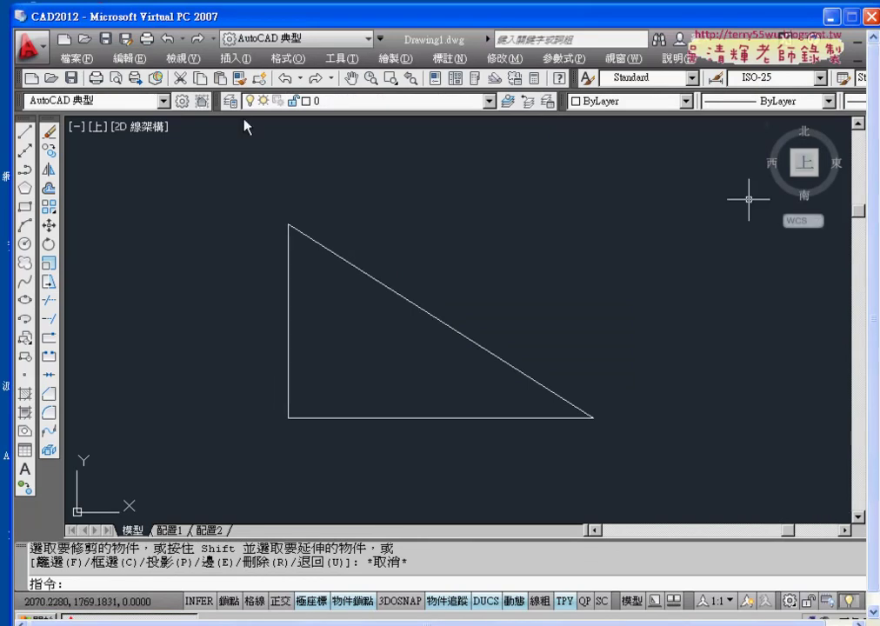
{"action": "left_click_drag", "start_coordinate": [44, 19], "coordinate": [74, 26]}
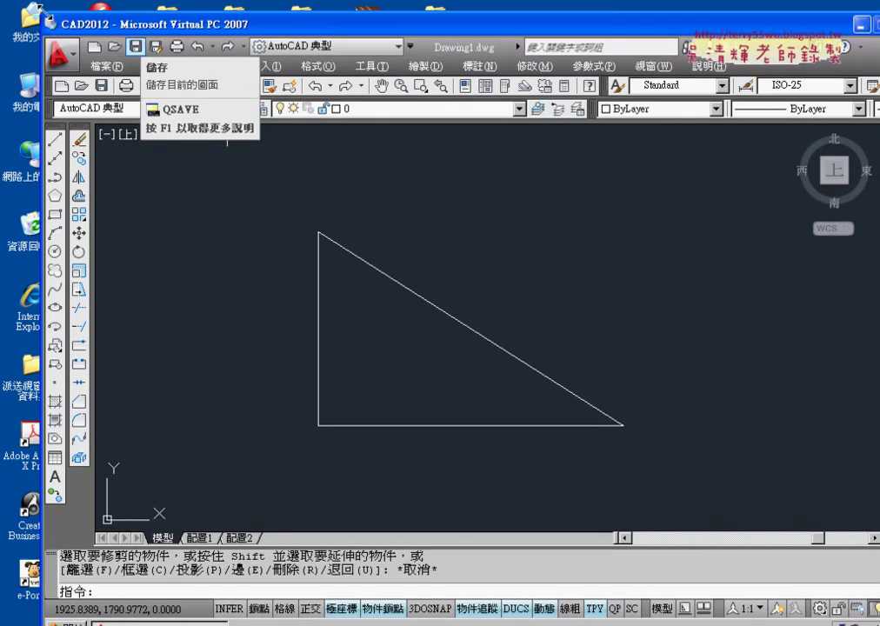
{"action": "left_click_drag", "start_coordinate": [53, 23], "coordinate": [108, 63]}
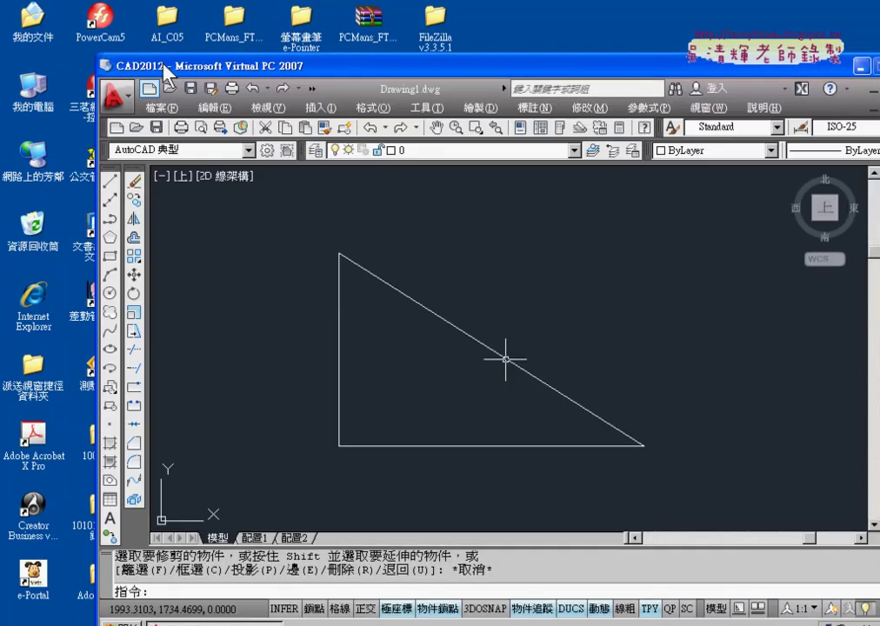
{"action": "left_click_drag", "start_coordinate": [163, 64], "coordinate": [86, 16]}
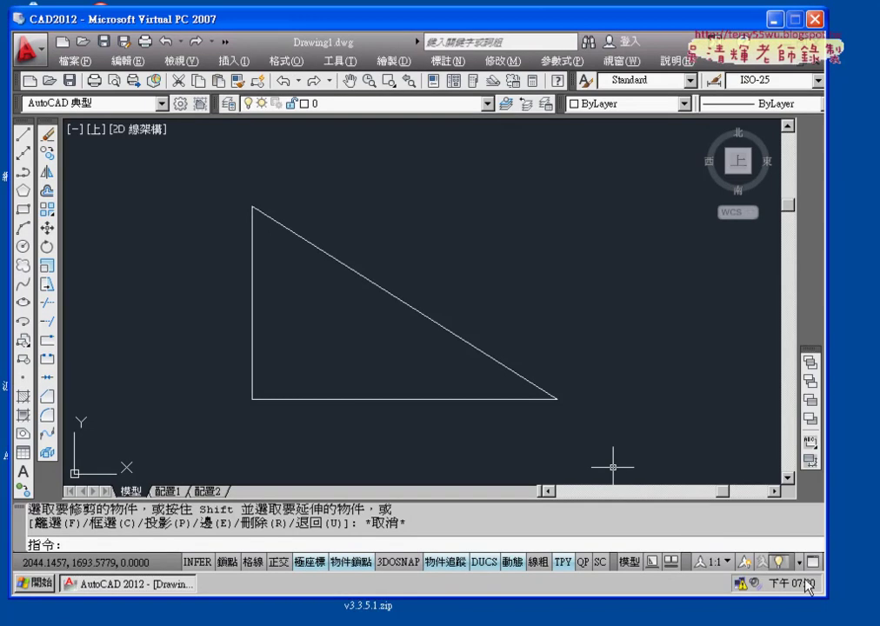
Enlarge the Virtual PC window slightly and switch the virtual machine to full screen
{"action": "left_click_drag", "start_coordinate": [825, 601], "coordinate": [864, 617]}
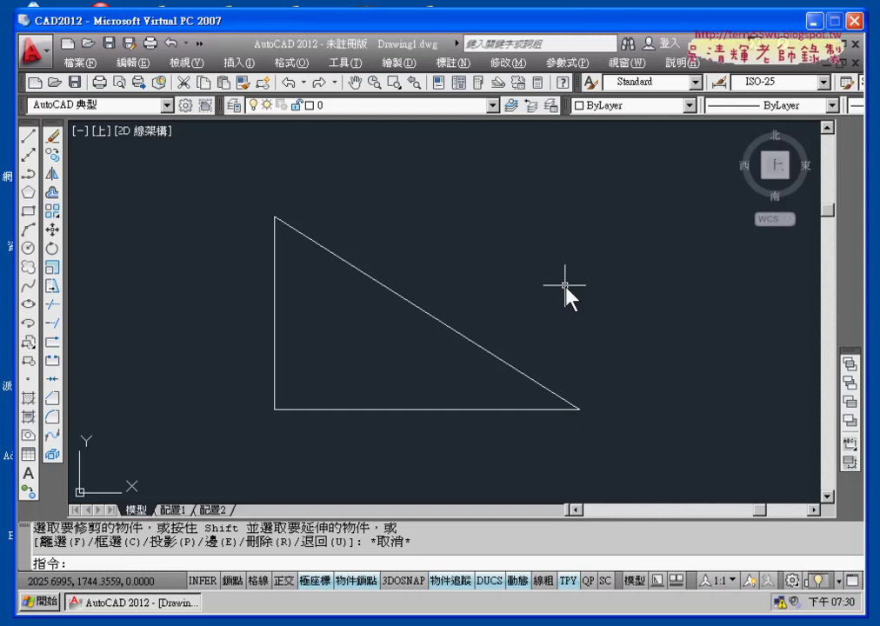
{"action": "key", "text": "alt+Return"}
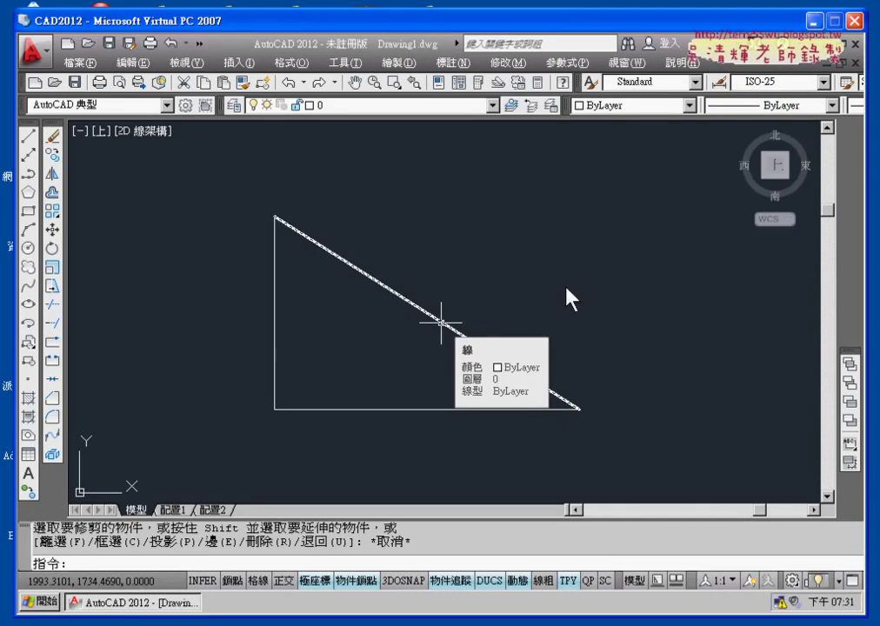
{"action": "key", "text": "alt+Return"}
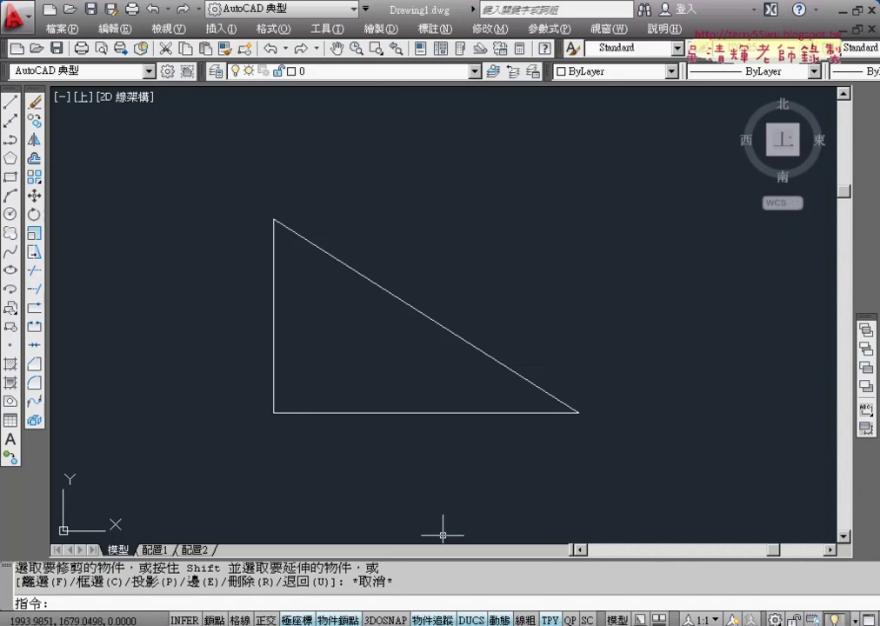
{"action": "right_click", "coordinate": [335, 620]}
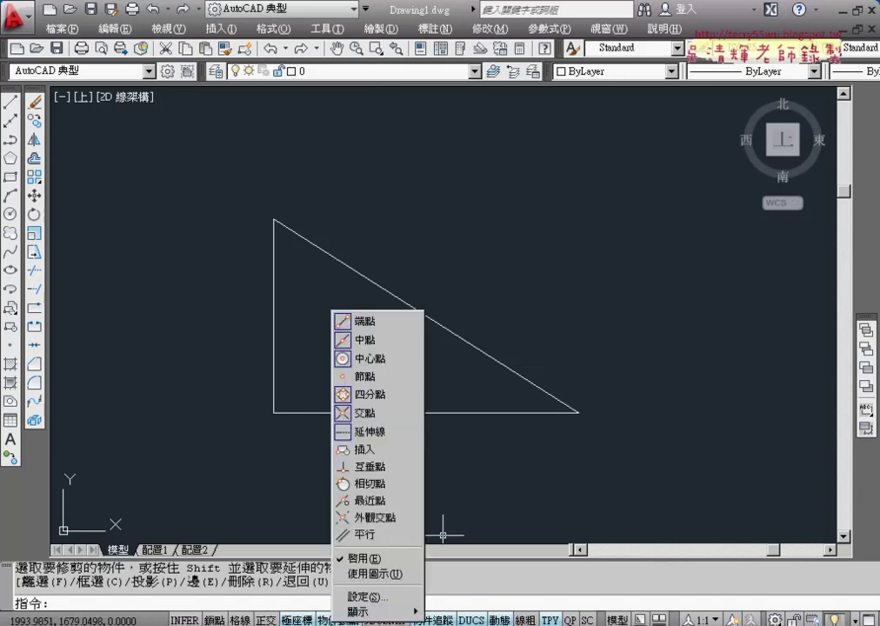
{"action": "left_click", "coordinate": [357, 574]}
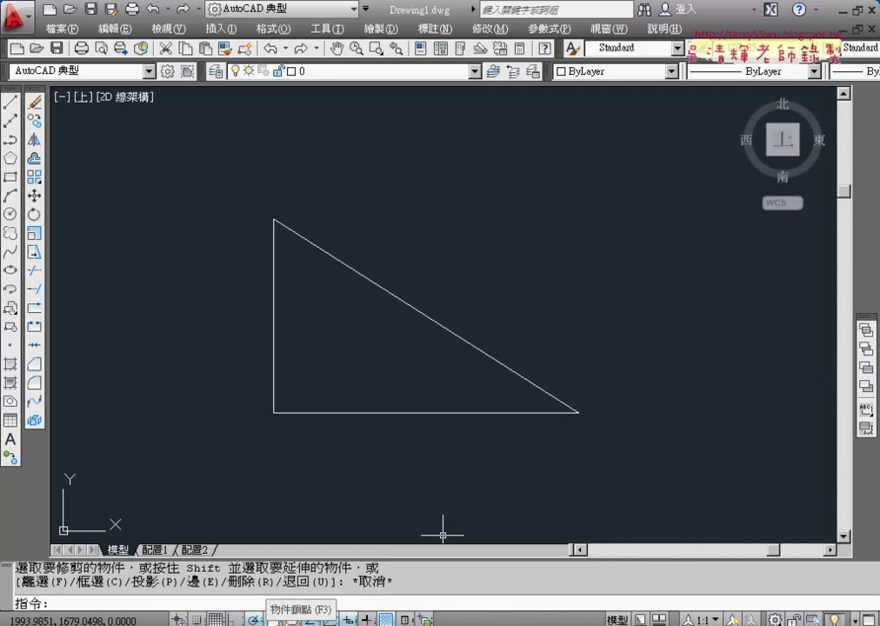
{"action": "right_click", "coordinate": [275, 620]}
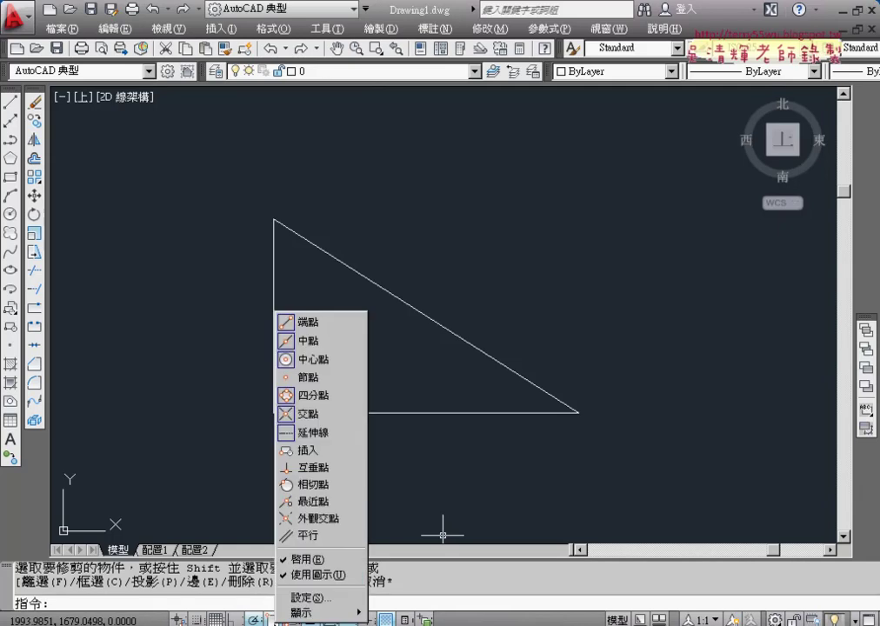
{"action": "left_click", "coordinate": [309, 575]}
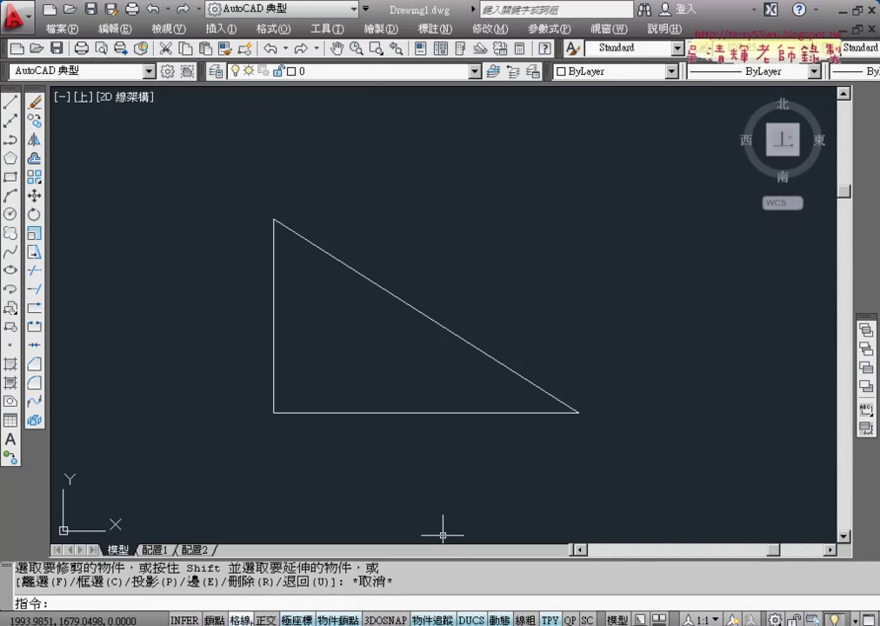
Turn the drawing grid on, recentre the triangle, and exit the virtual machine's full-screen mode
{"action": "left_click", "coordinate": [241, 619]}
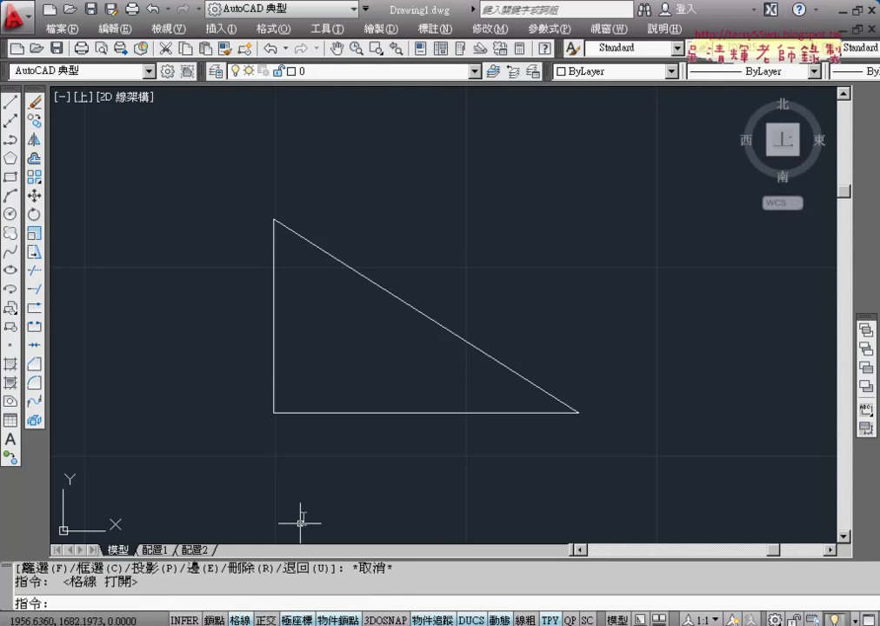
{"action": "scroll", "coordinate": [304, 508], "scroll_direction": "down", "scroll_amount": 2}
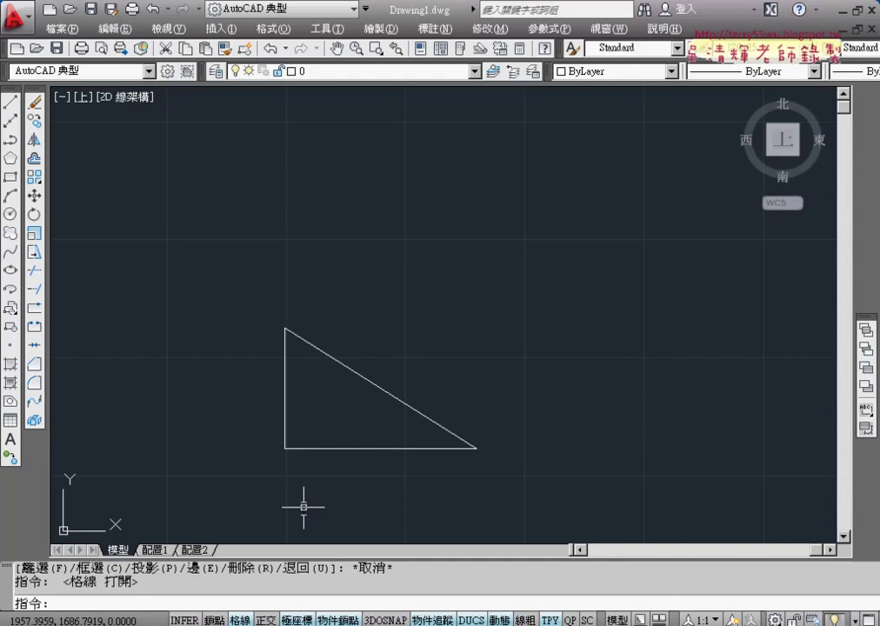
{"action": "key", "text": "F7"}
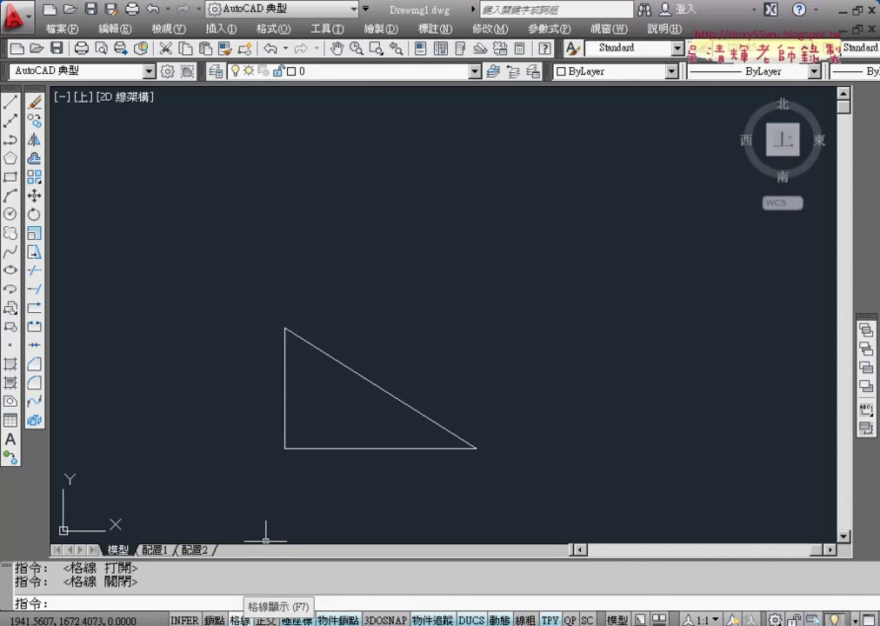
{"action": "left_click", "coordinate": [241, 621]}
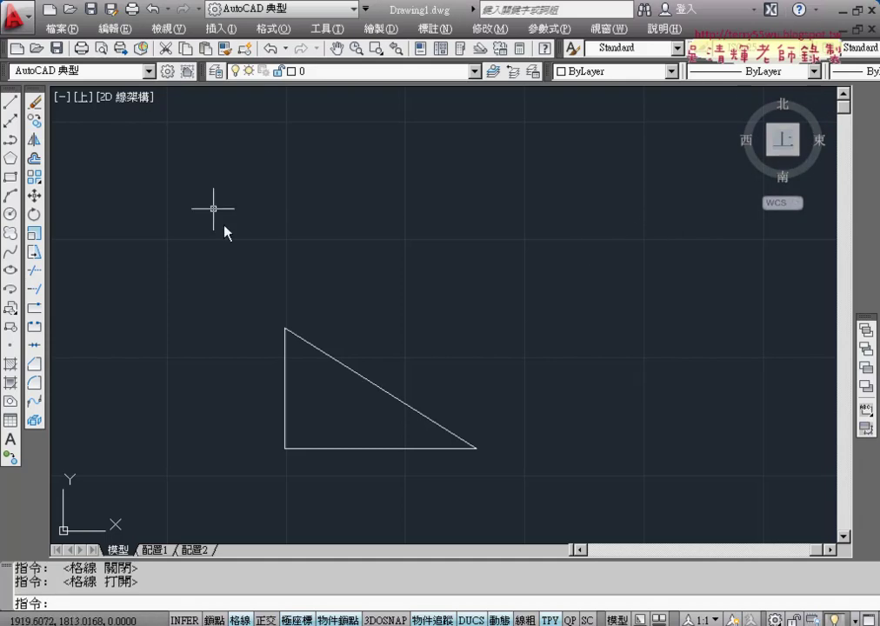
{"action": "scroll", "coordinate": [348, 480], "scroll_direction": "up", "scroll_amount": 2}
{"action": "middle_click_drag", "start_coordinate": [366, 471], "coordinate": [389, 428]}
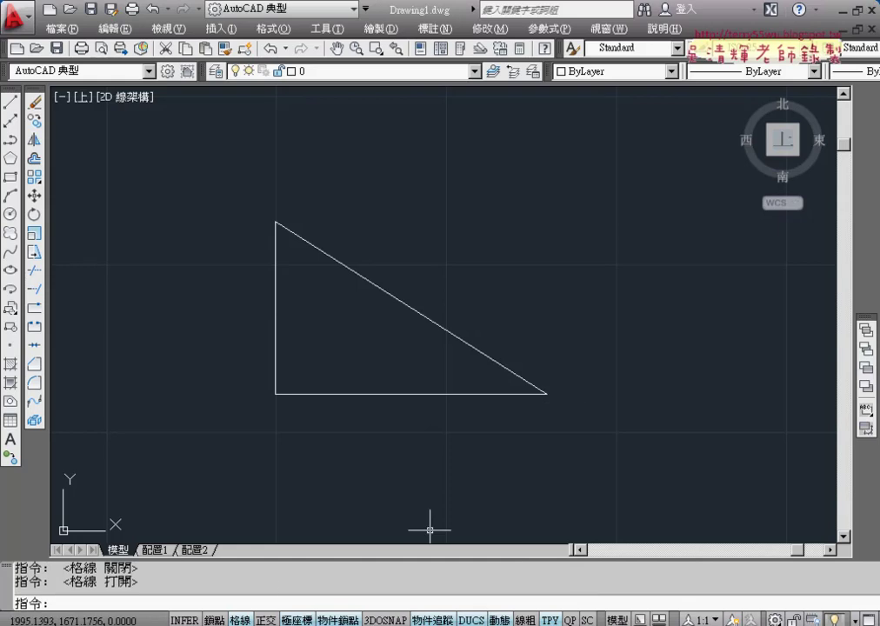
{"action": "key", "text": "alt+Return"}
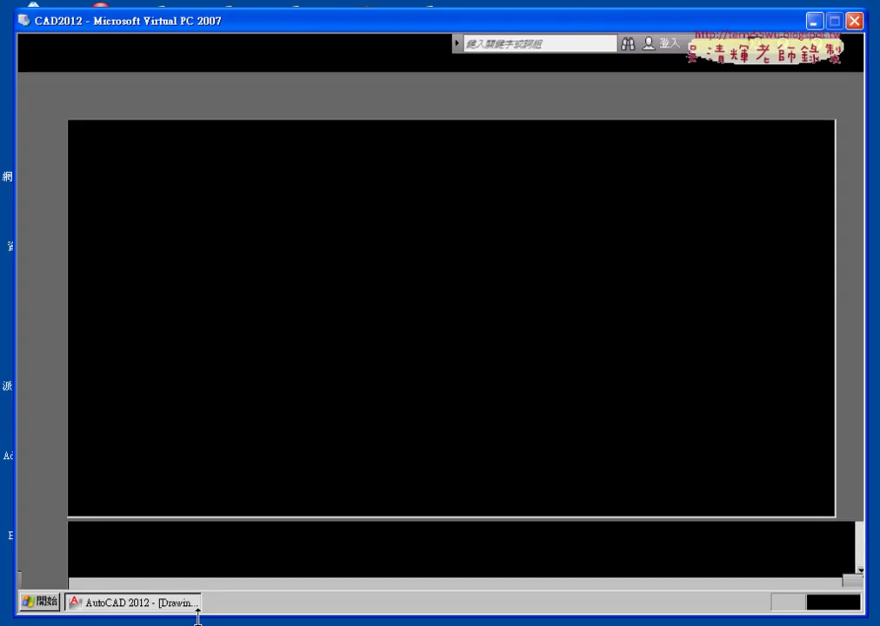
{"action": "key", "text": "alt+Tab"}
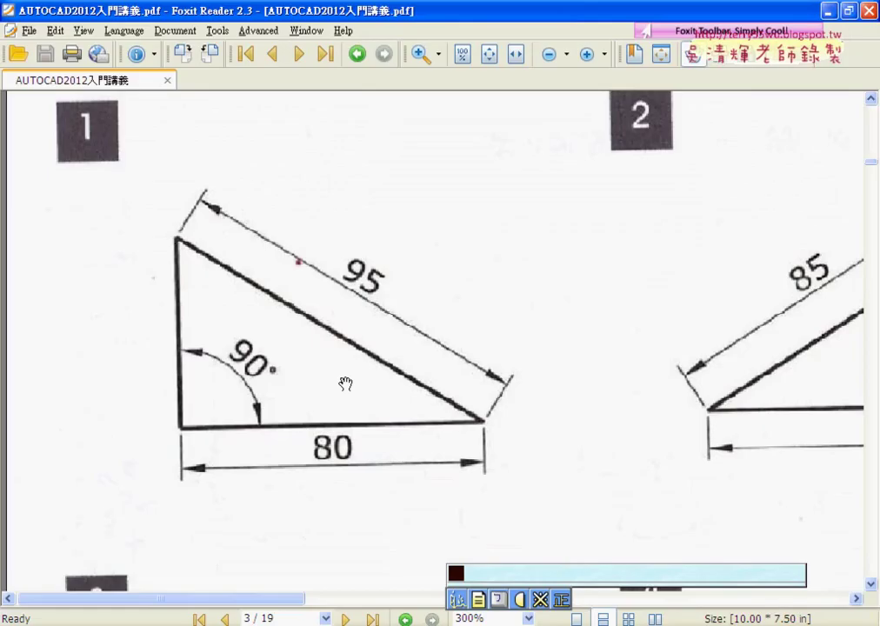
{"action": "left_click_drag", "start_coordinate": [360, 301], "coordinate": [423, 298]}
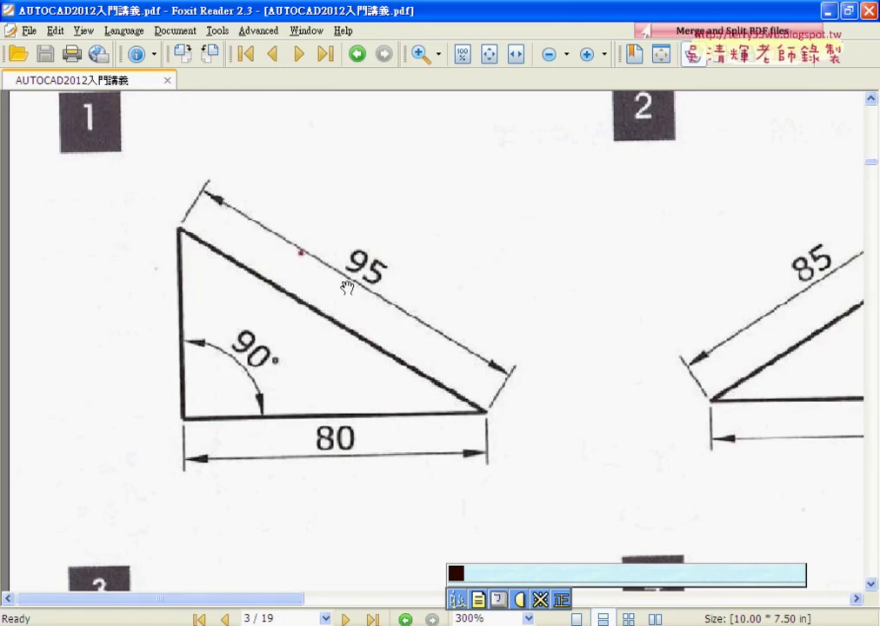
{"action": "left_click", "coordinate": [478, 600]}
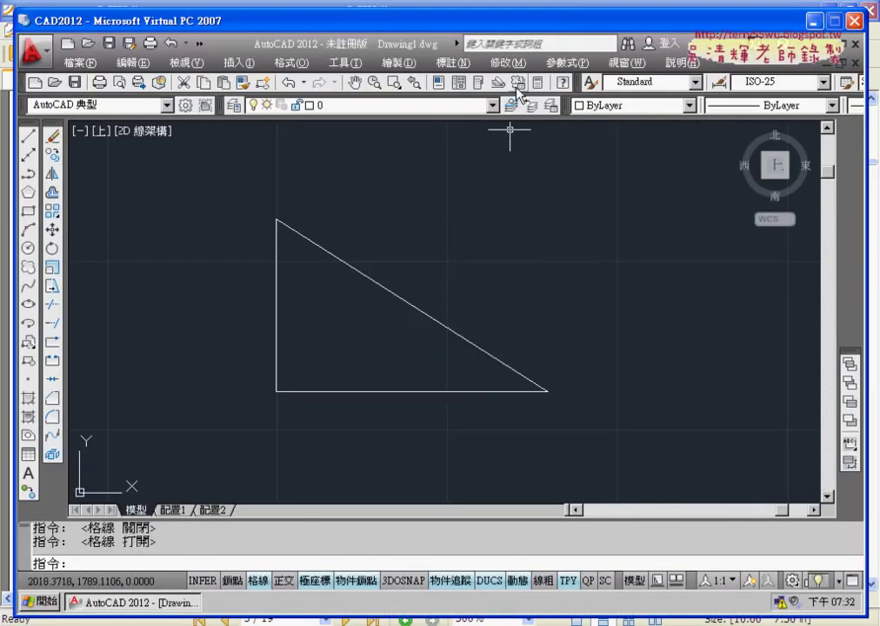
Place a linear dimension of 80 below the base, between the bottom-left and bottom-right vertices
{"action": "left_click", "coordinate": [452, 66]}
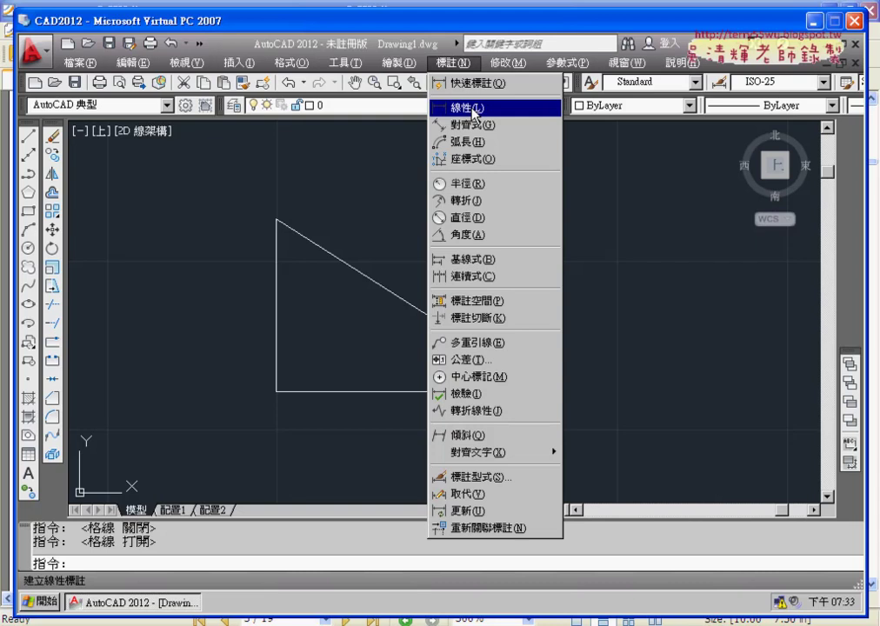
{"action": "left_click", "coordinate": [472, 109]}
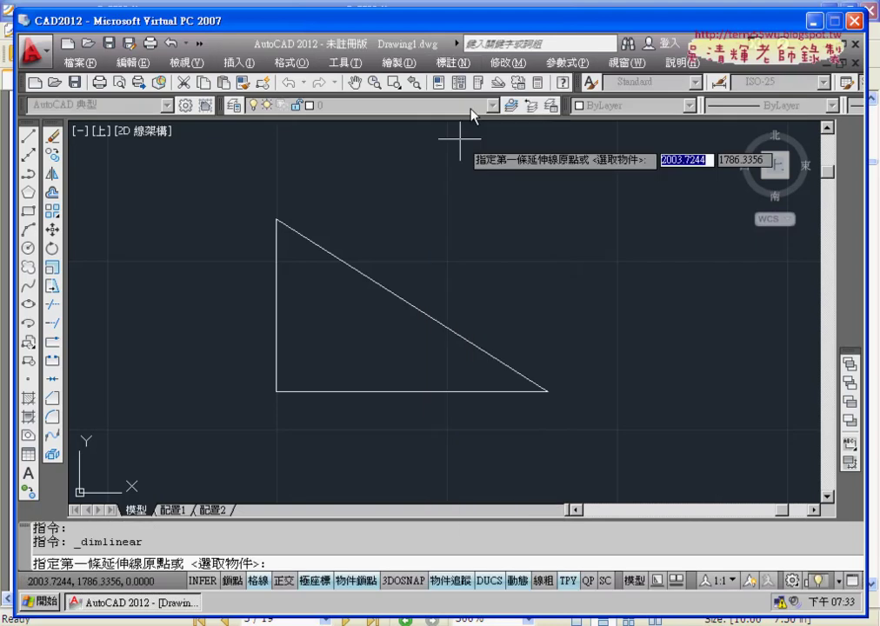
{"action": "left_click", "coordinate": [277, 392]}
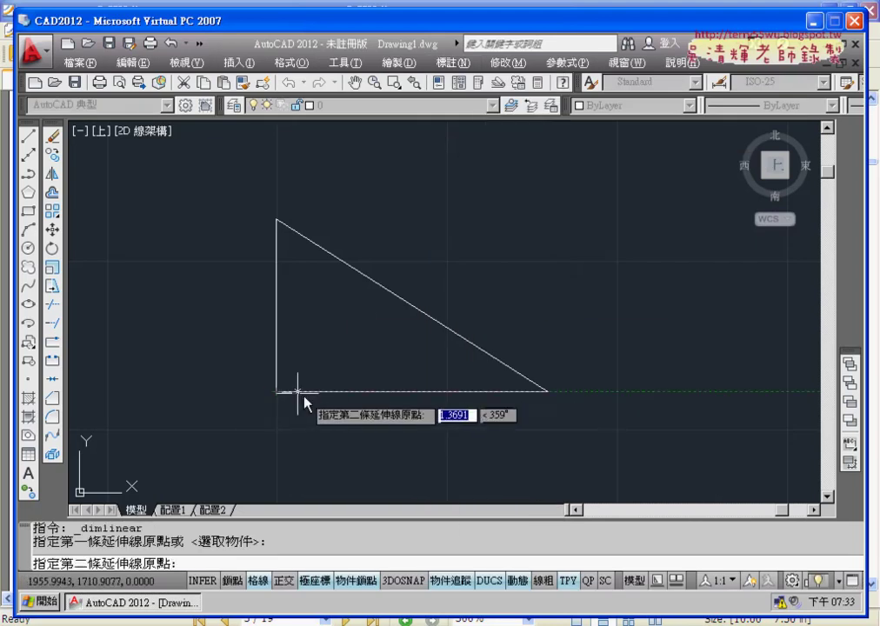
{"action": "left_click", "coordinate": [547, 391]}
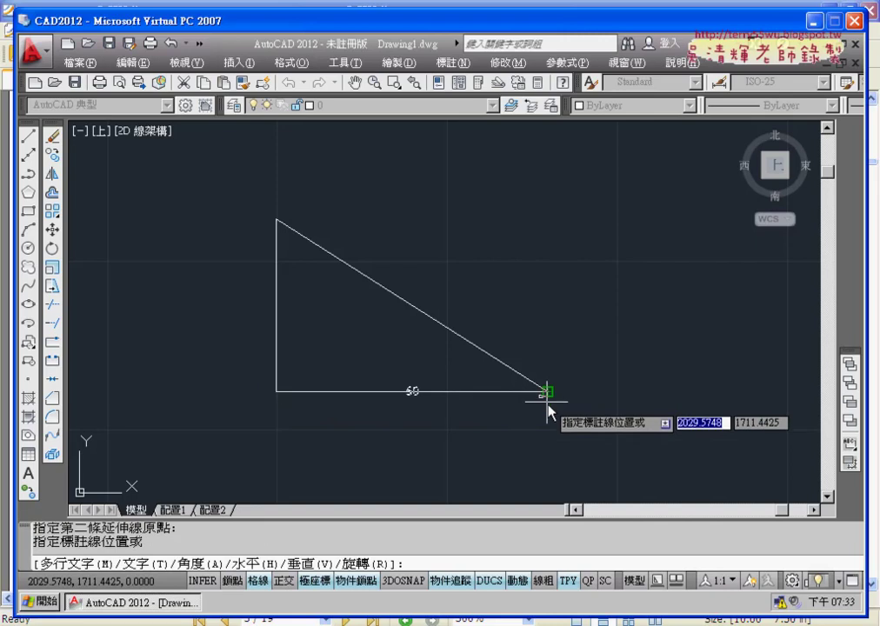
{"action": "left_click", "coordinate": [547, 411]}
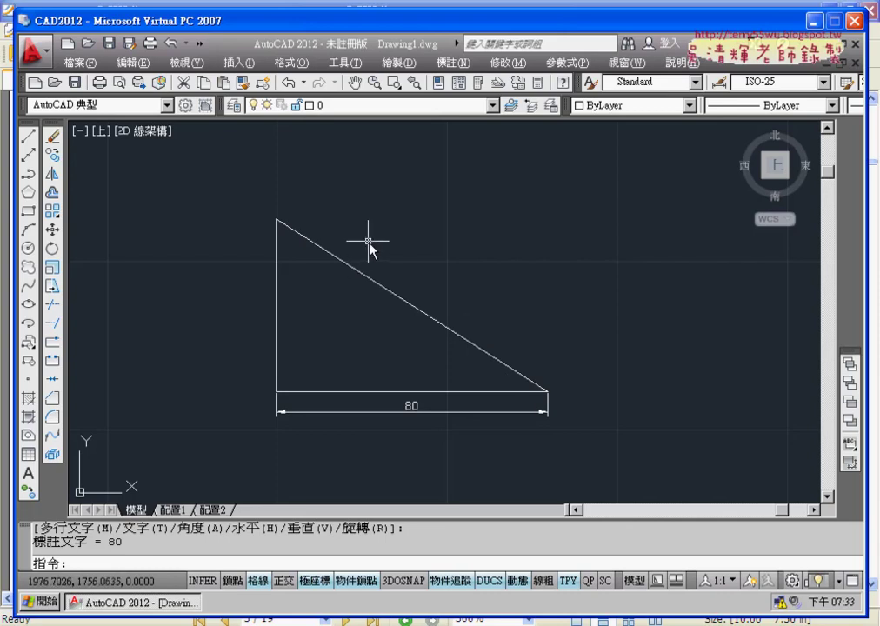
{"action": "left_click", "coordinate": [447, 65]}
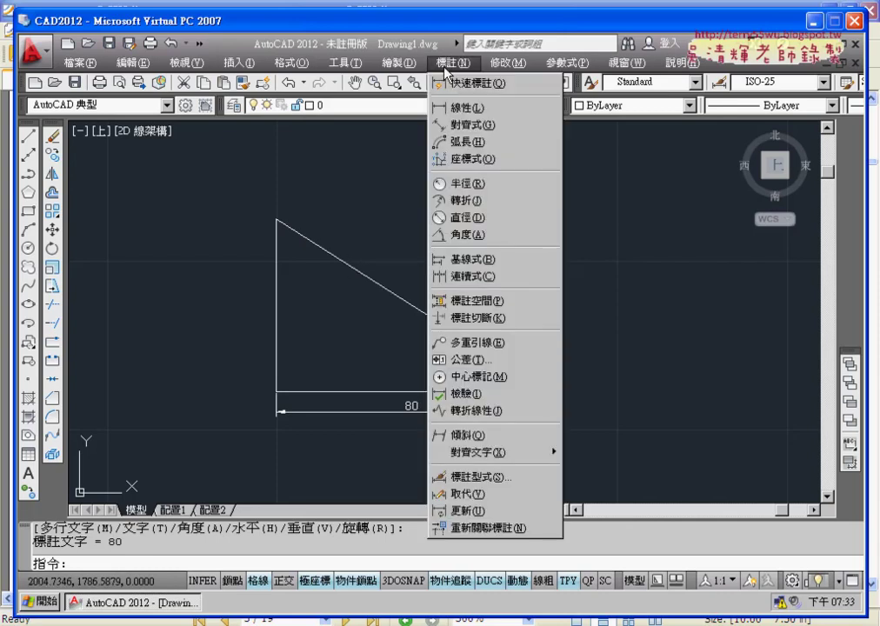
Add an aligned dimension of 95 along the hypotenuse, from the top vertex to the bottom-right vertex
{"action": "left_click", "coordinate": [449, 126]}
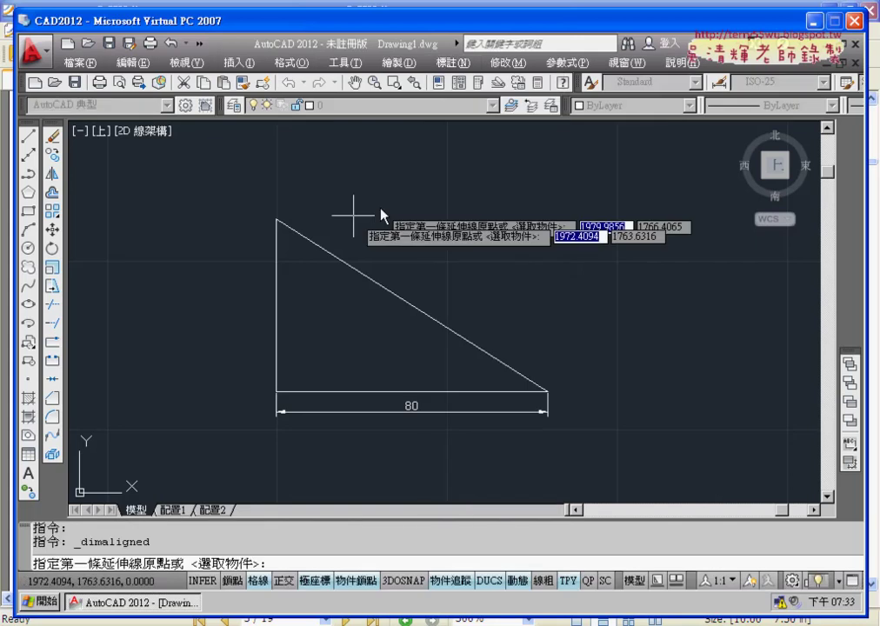
{"action": "left_click", "coordinate": [276, 220]}
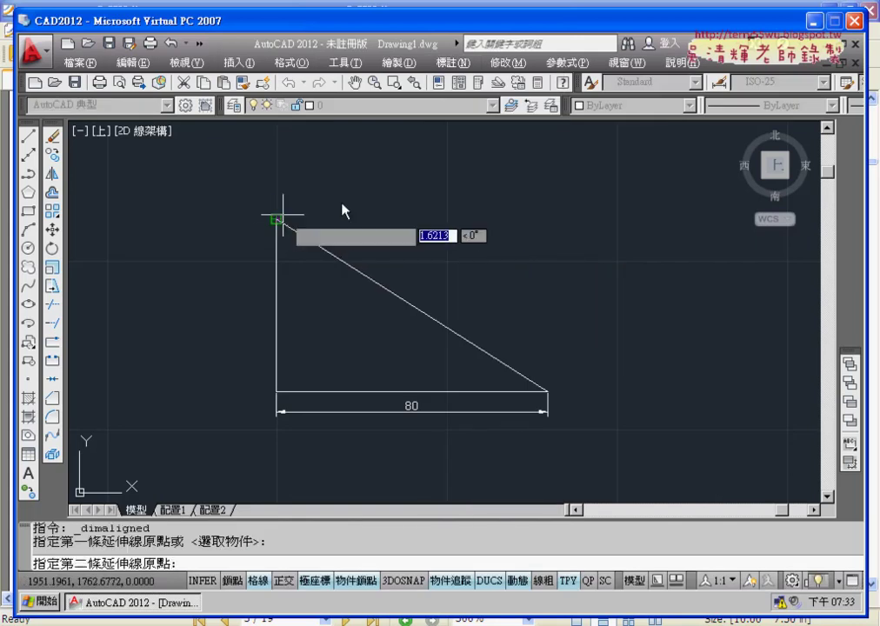
{"action": "left_click", "coordinate": [547, 391]}
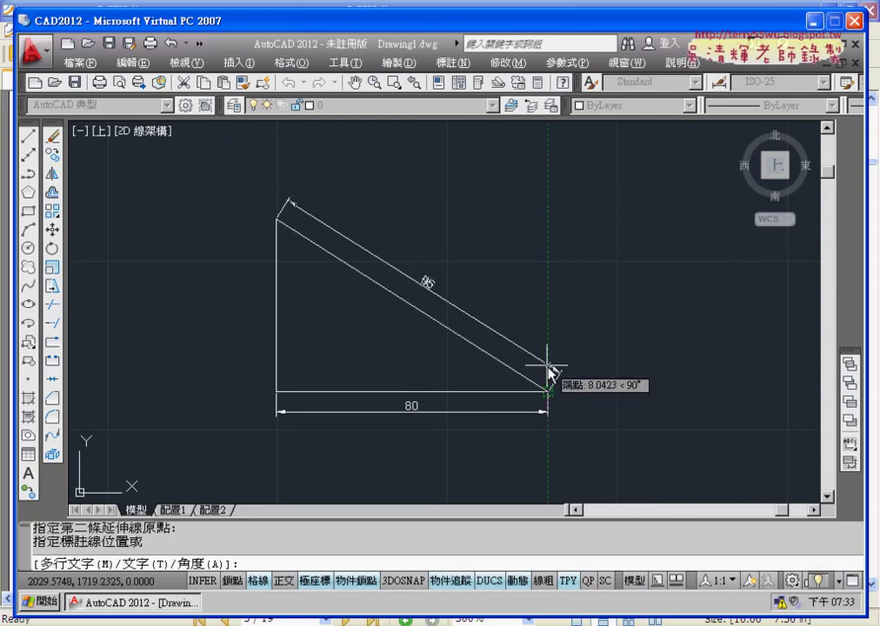
{"action": "left_click", "coordinate": [542, 354]}
{"action": "scroll", "coordinate": [522, 318], "scroll_direction": "up", "scroll_amount": 2}
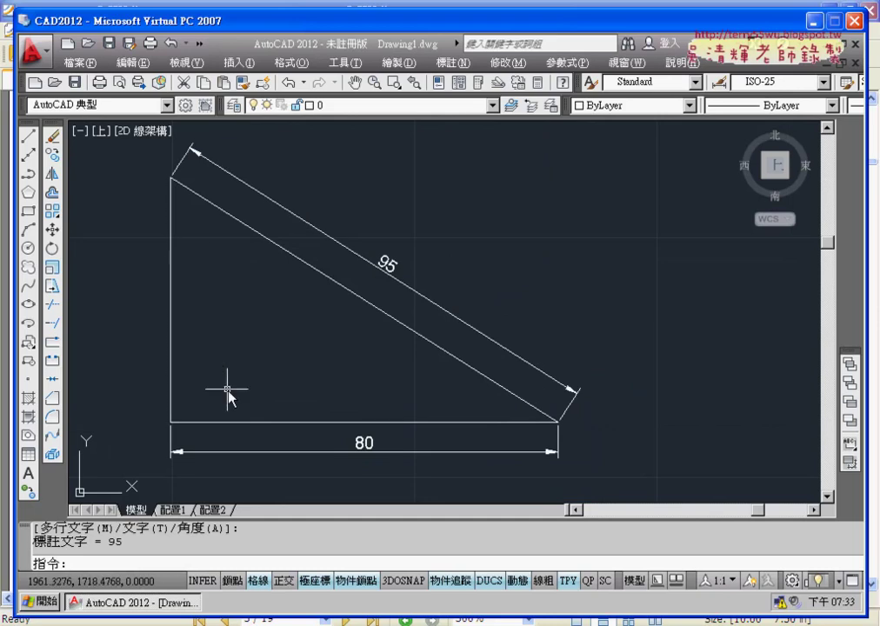
{"action": "middle_click_drag", "start_coordinate": [284, 348], "coordinate": [357, 342]}
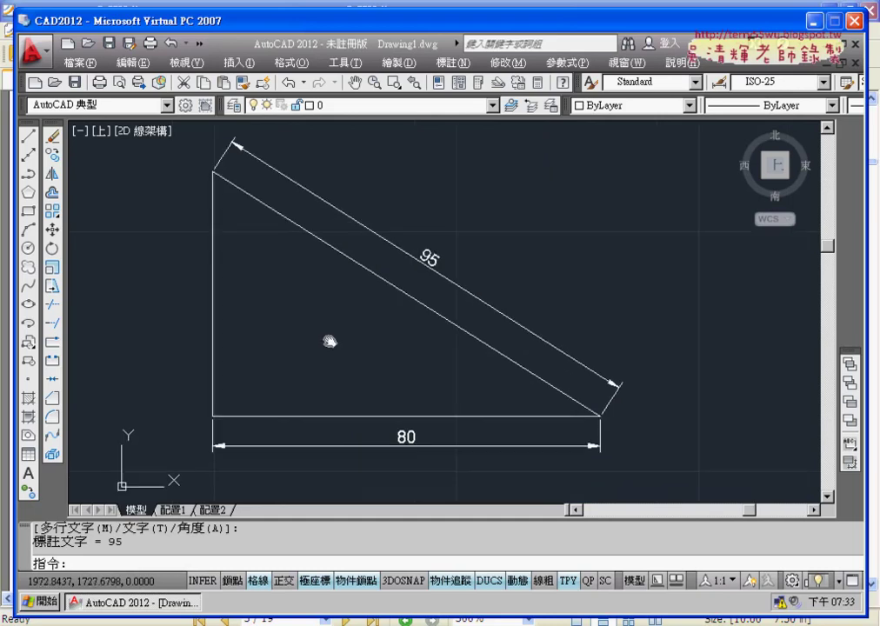
Add a 90° angular dimension between the vertical and bottom sides inside the corner
{"action": "left_click", "coordinate": [452, 64]}
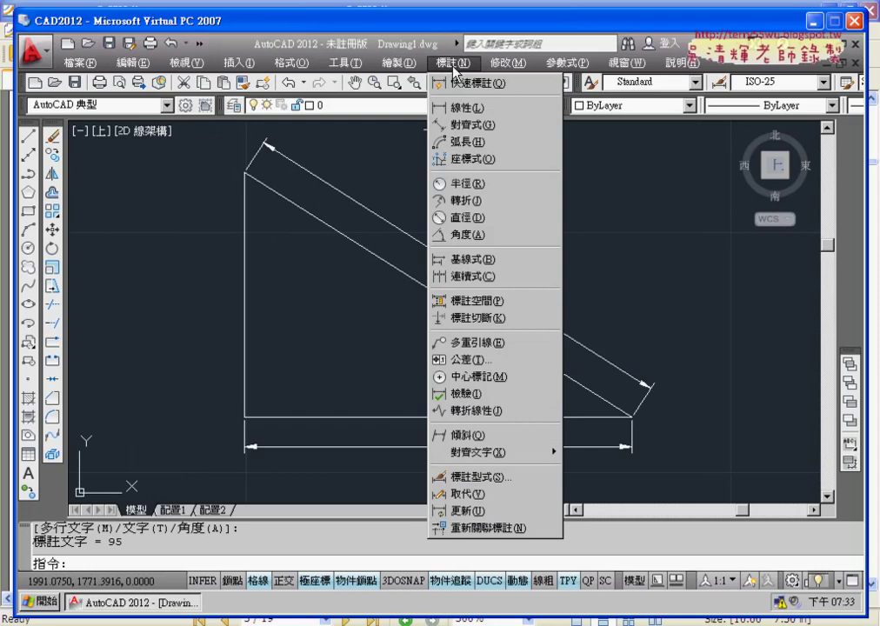
{"action": "left_click", "coordinate": [484, 243]}
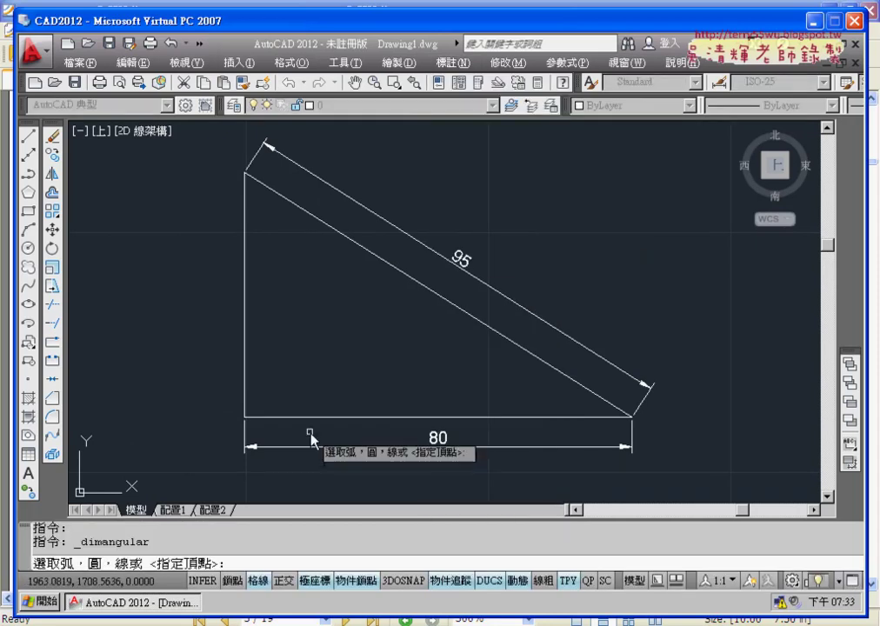
{"action": "left_click", "coordinate": [249, 364]}
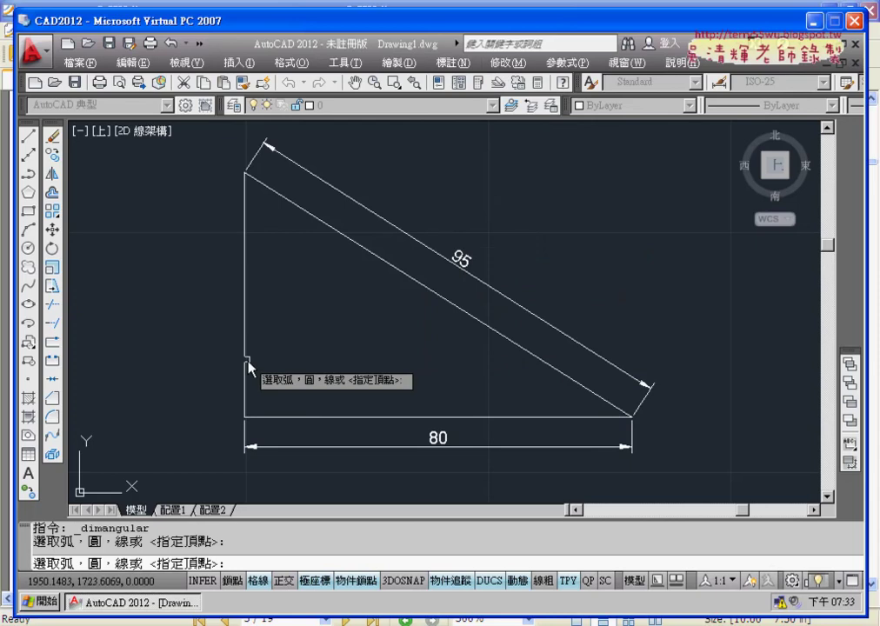
{"action": "left_click", "coordinate": [249, 364]}
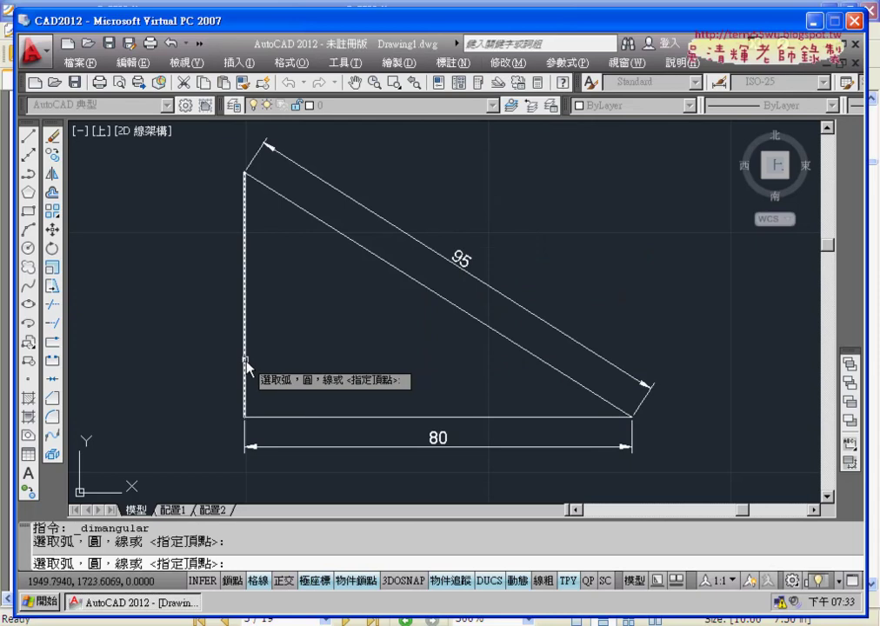
{"action": "left_click", "coordinate": [317, 414]}
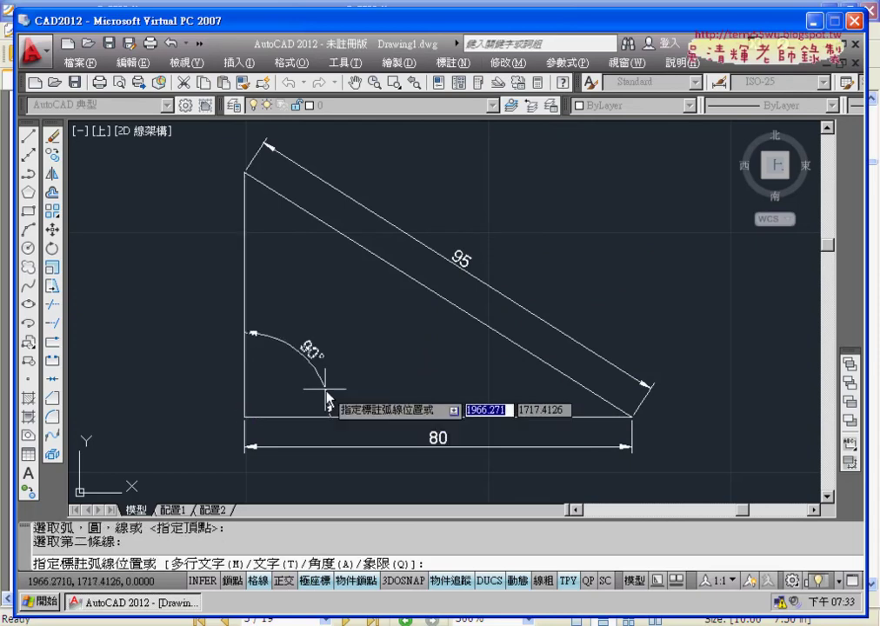
{"action": "left_click", "coordinate": [334, 374]}
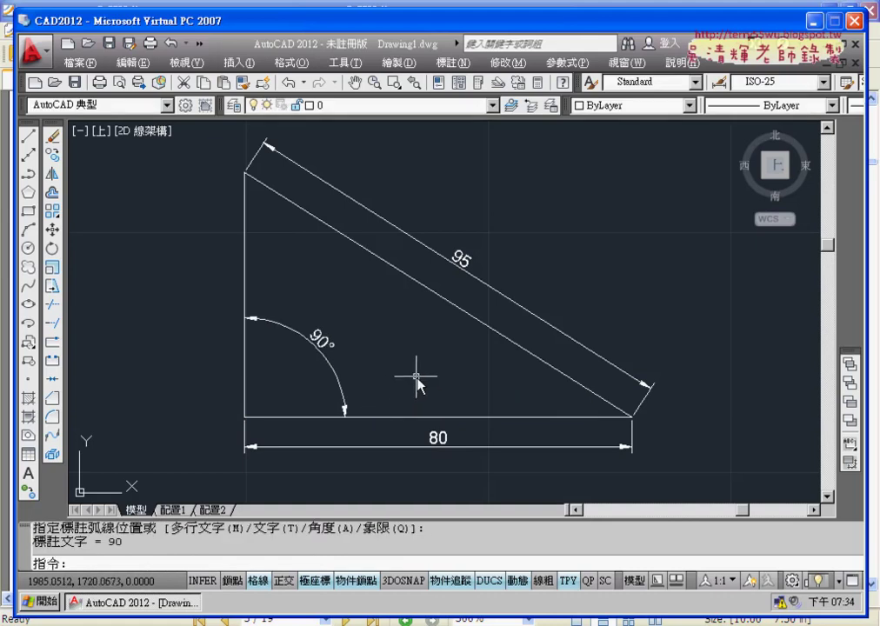
{"action": "scroll", "coordinate": [416, 376], "scroll_direction": "down", "scroll_amount": 3}
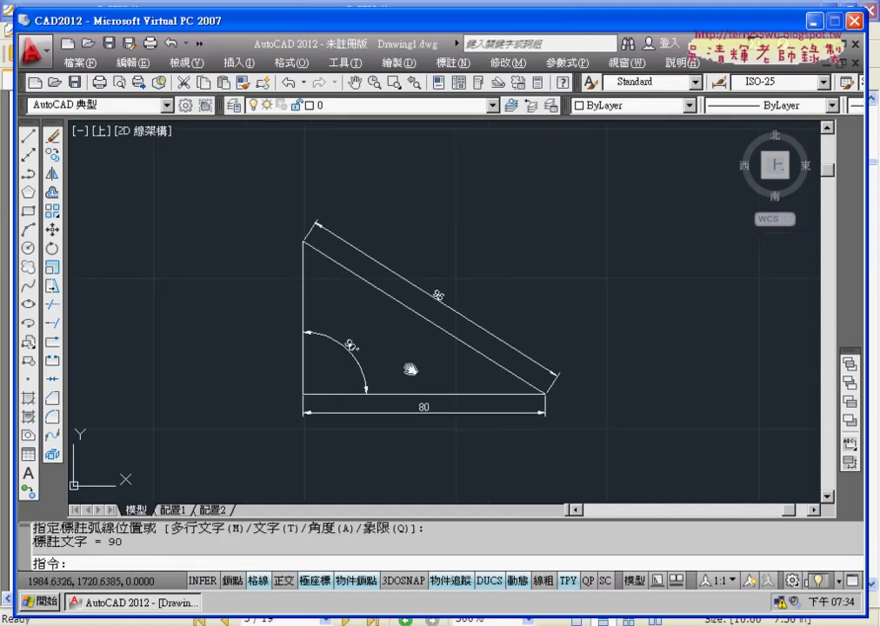
{"action": "middle_click_drag", "start_coordinate": [408, 367], "coordinate": [350, 340]}
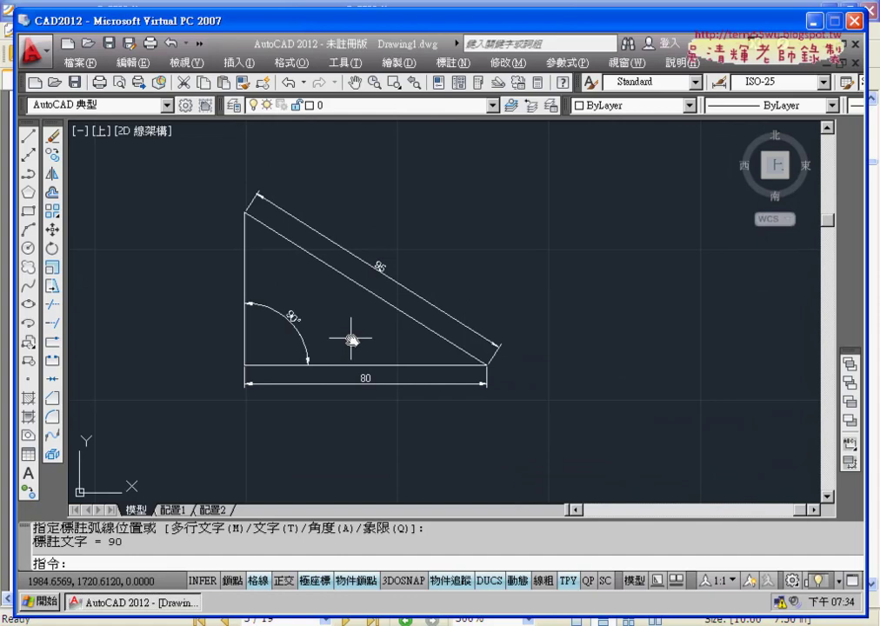